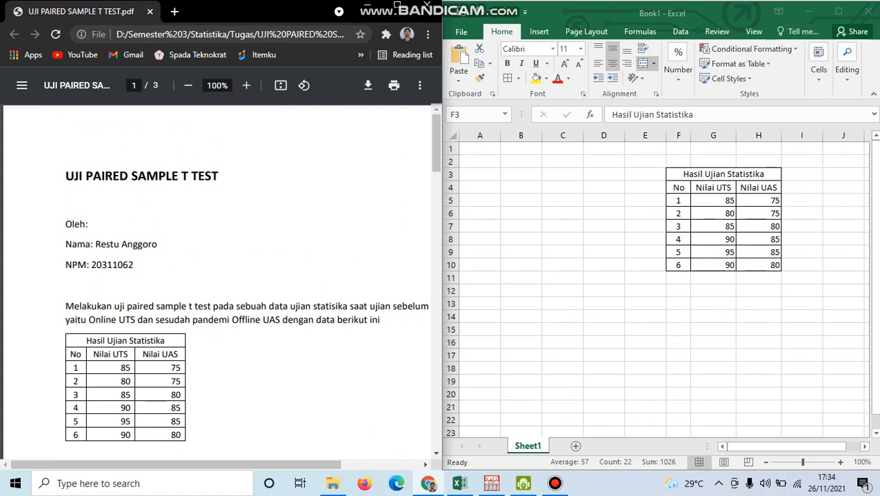
Read the PDF's introduction, the Hasil Ujian Statistika table and the basic concepts of the paired sample t test
drag(176, 465, 211, 464)
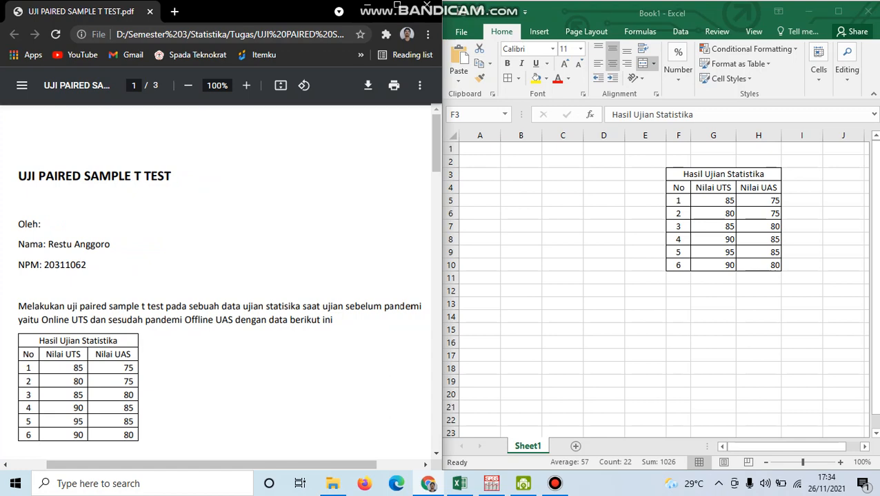
scroll(221, 276, down, 3)
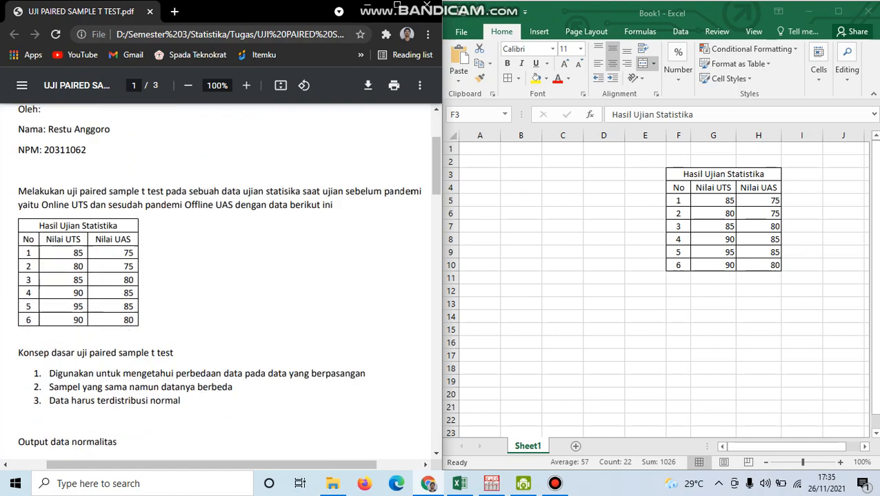
scroll(221, 276, up, 2)
scroll(221, 275, down, 2)
scroll(221, 275, up, 1)
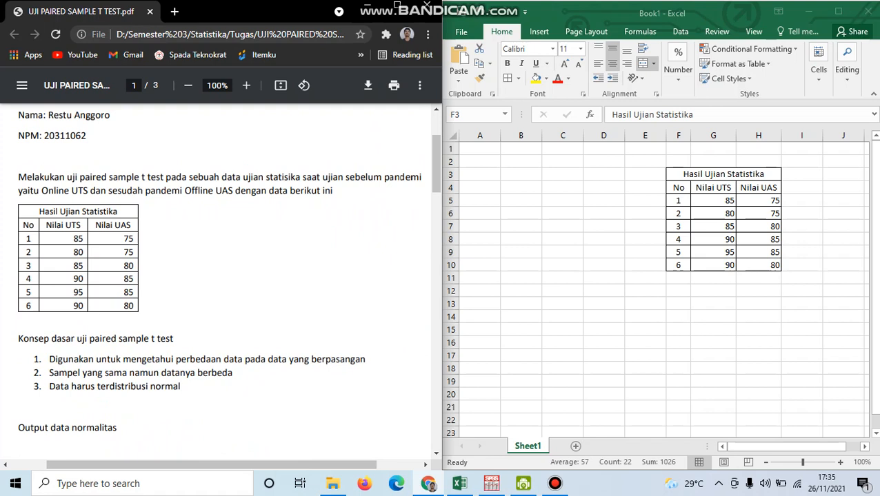
scroll(221, 276, up, 1)
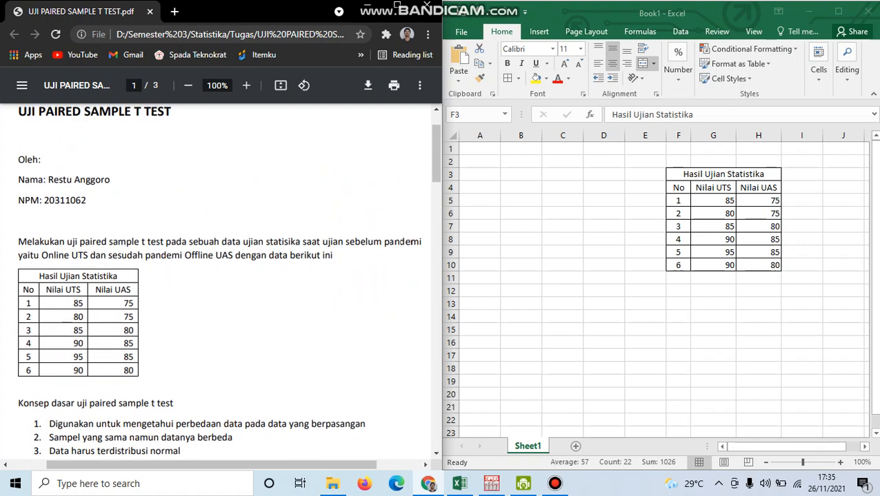
scroll(221, 276, down, 1)
scroll(221, 276, up, 1)
click(713, 291)
text(,,,,,,,,,,,,,,,,,)
click(712, 291)
text(,,,,,,,,,,,,,,,,,,,,,,,,)
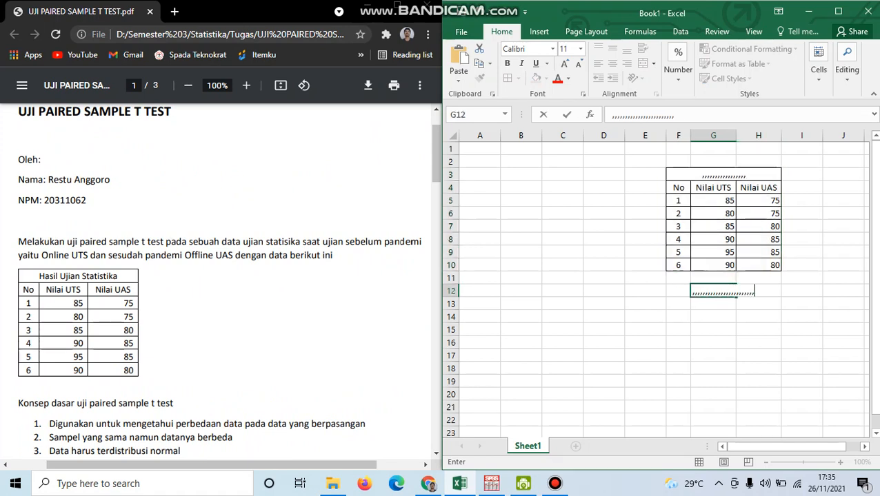
text(,,,,,1)
click(759, 368)
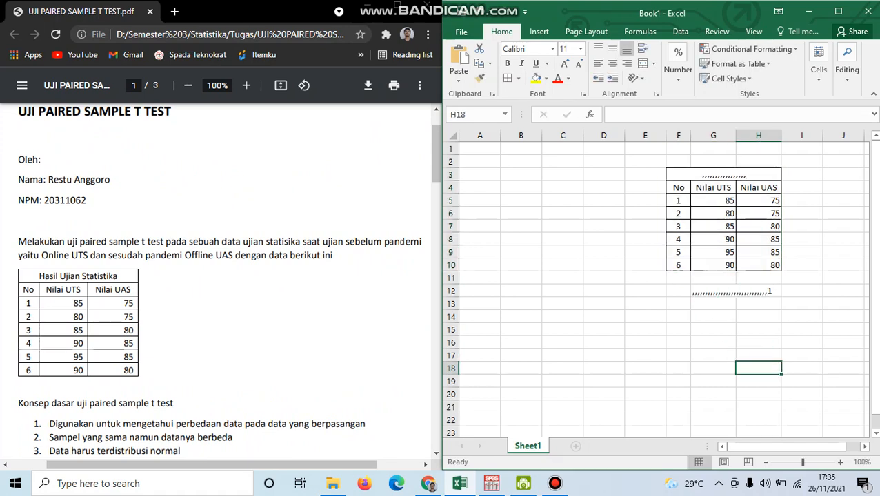
key(ctrl+z)
key(ctrl+z)
click(759, 304)
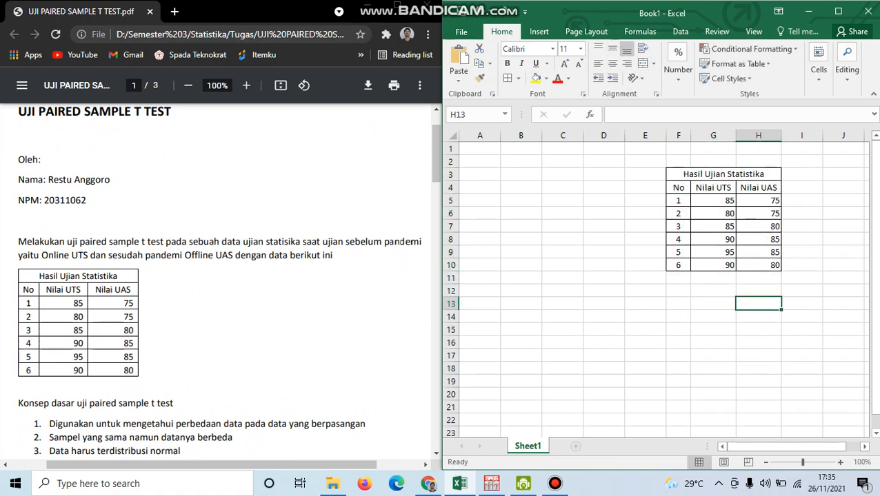
click(554, 484)
click(554, 484)
click(713, 188)
mouse_move(713, 200)
mouse_down()
mouse_move(713, 265)
mouse_move(713, 188)
mouse_up()
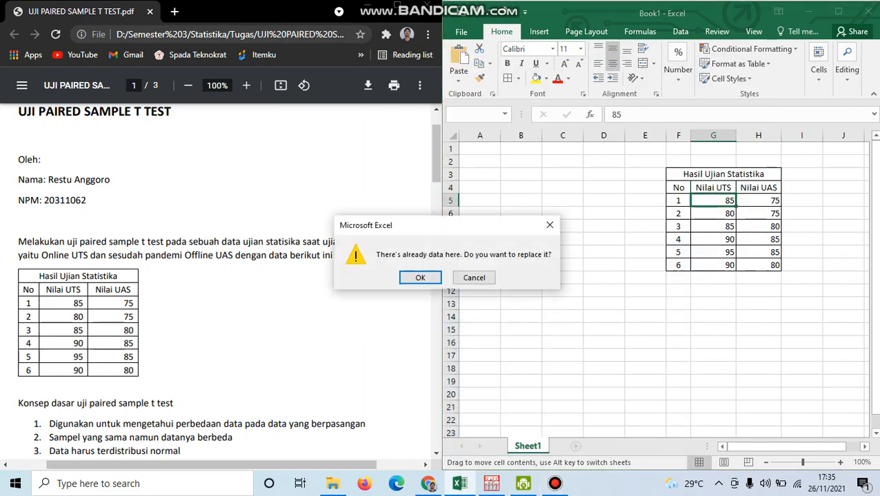
click(483, 277)
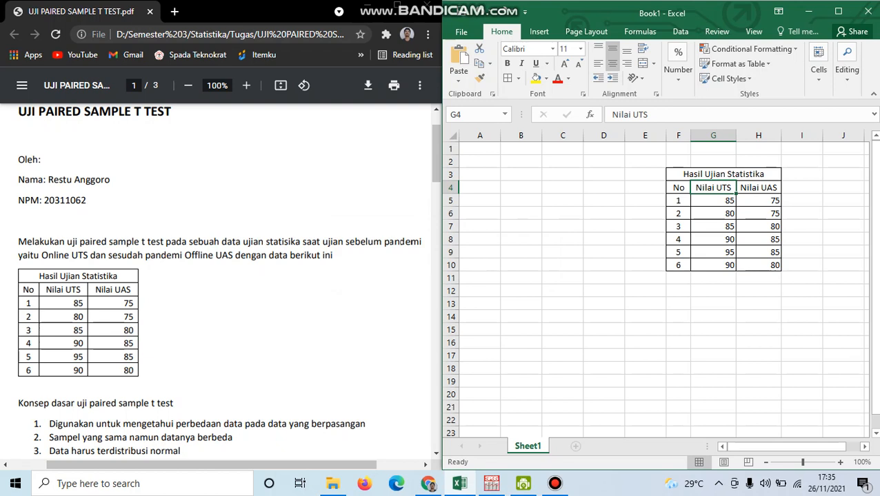
Examine the Nilai UTS and Nilai UAS scores in the worksheet's Hasil Ujian Statistika table
drag(759, 201, 758, 265)
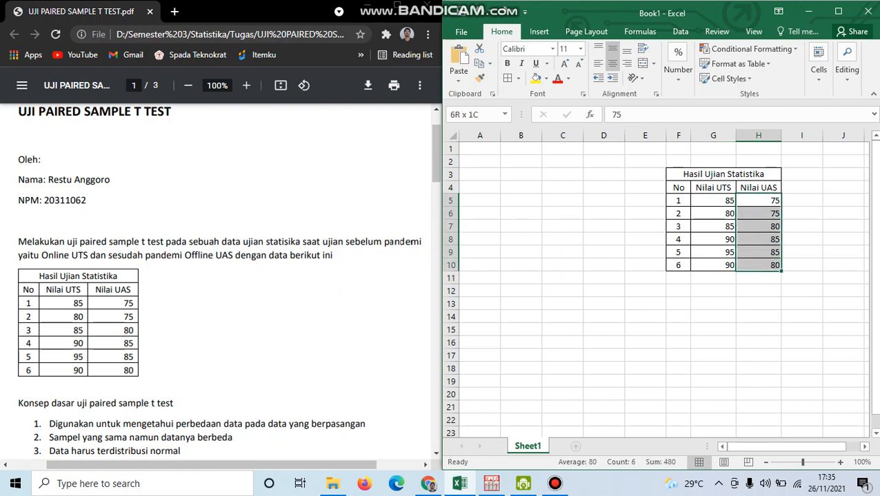
click(713, 291)
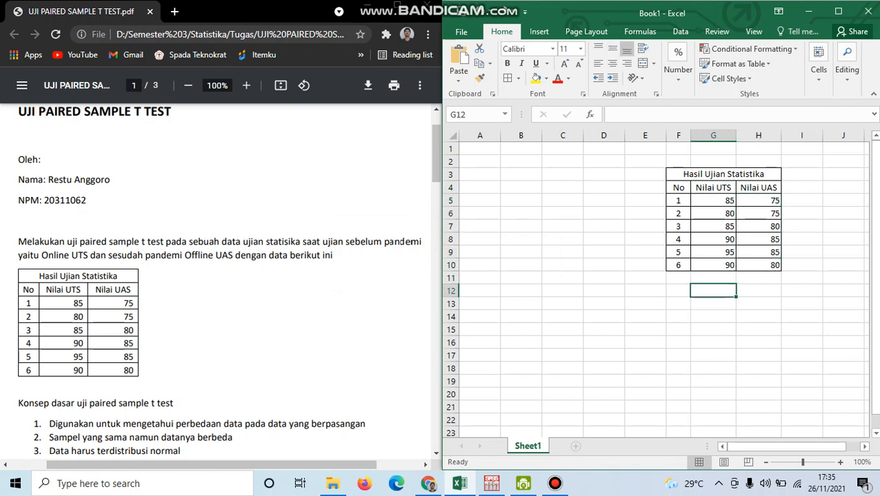
click(679, 278)
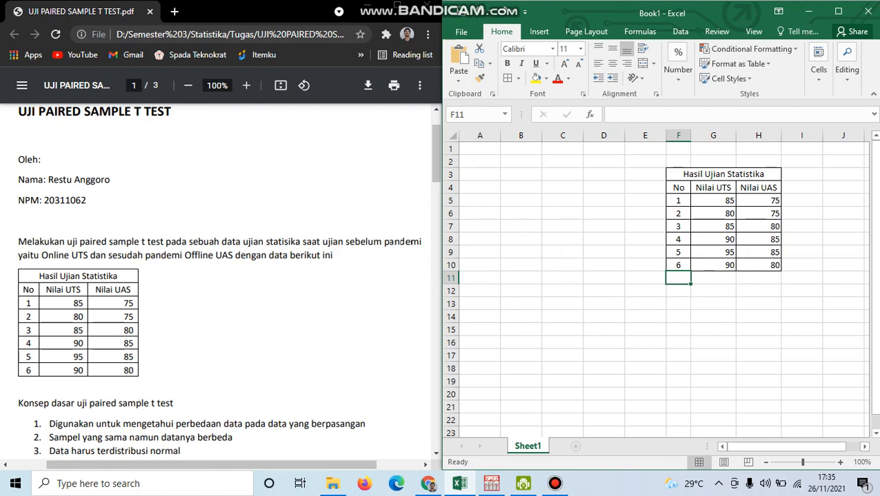
click(679, 291)
click(678, 317)
click(678, 304)
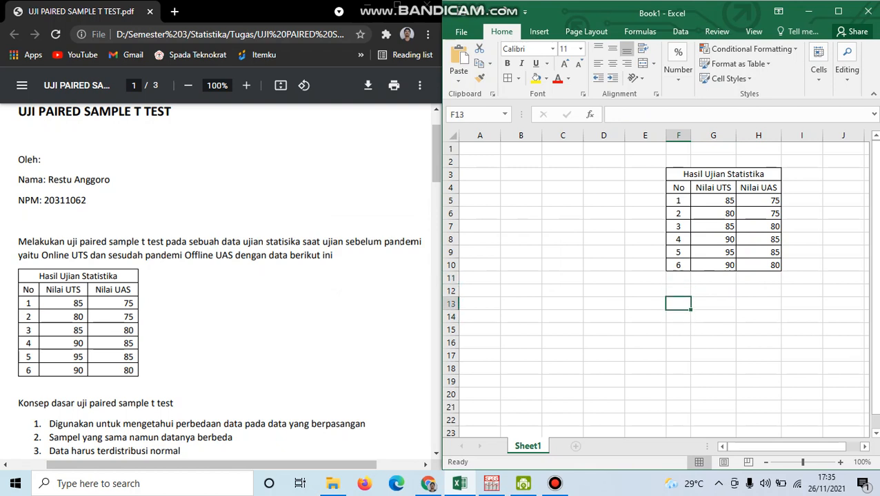
click(678, 291)
drag(697, 175, 759, 265)
click(713, 317)
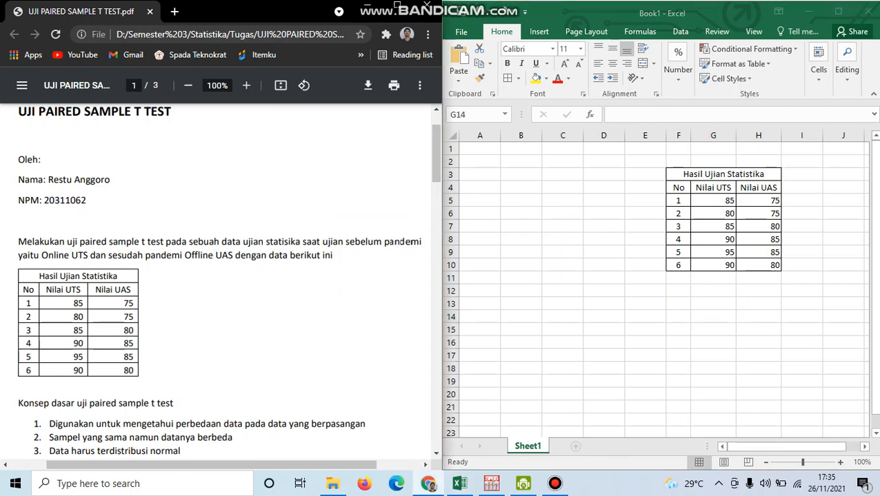
Review the t test concepts and Tests of Normality output in the PDF alongside the worksheet's Nilai UTS and Nilai UAS columns
scroll(229, 280, down, 2)
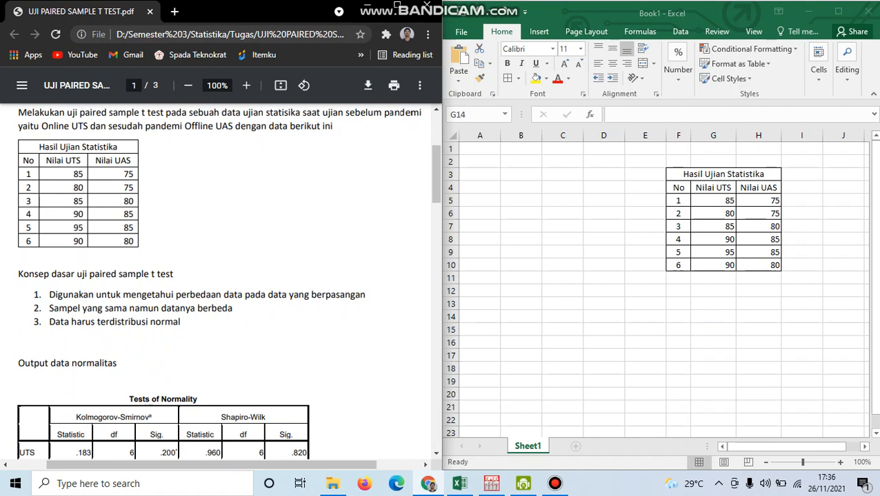
scroll(229, 280, down, 1)
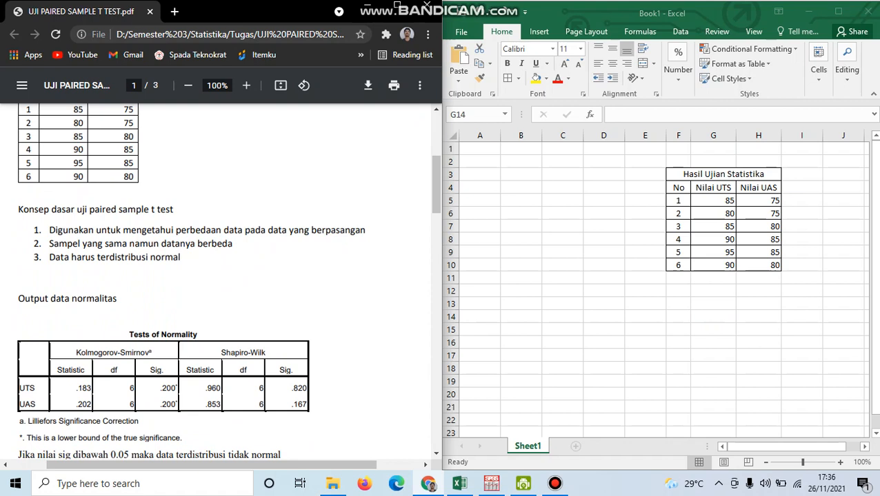
click(714, 226)
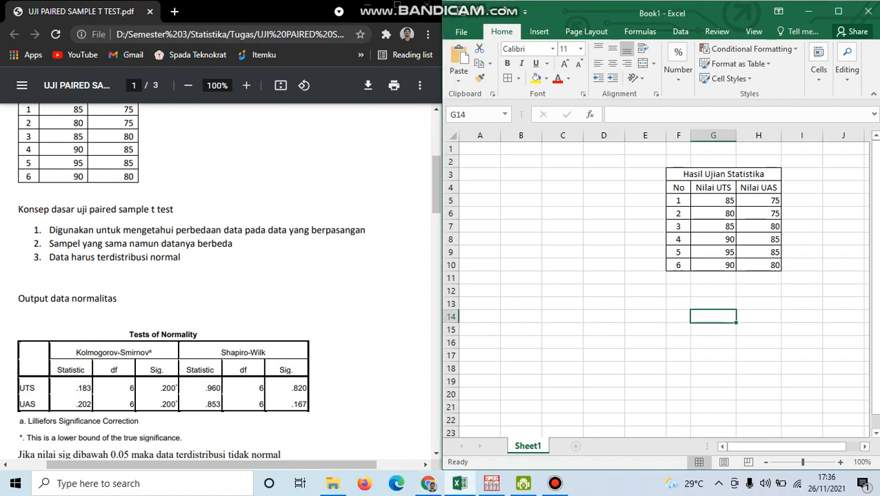
click(715, 227)
drag(758, 265, 714, 188)
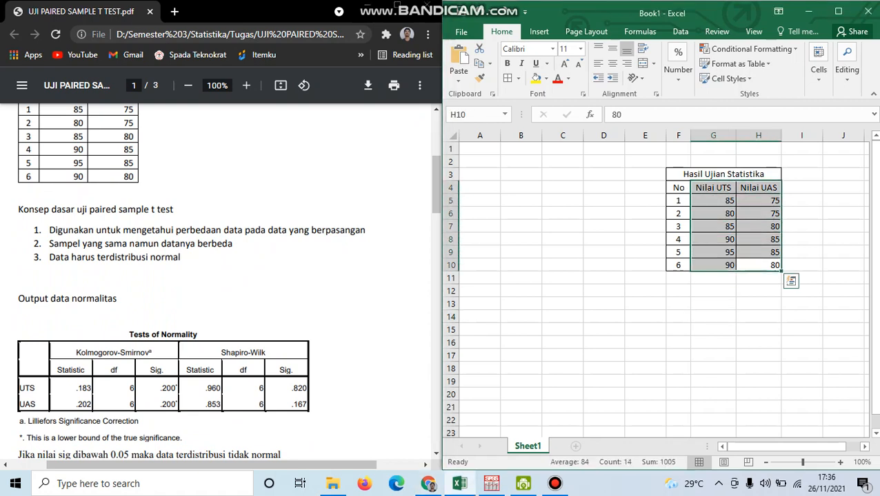
click(604, 356)
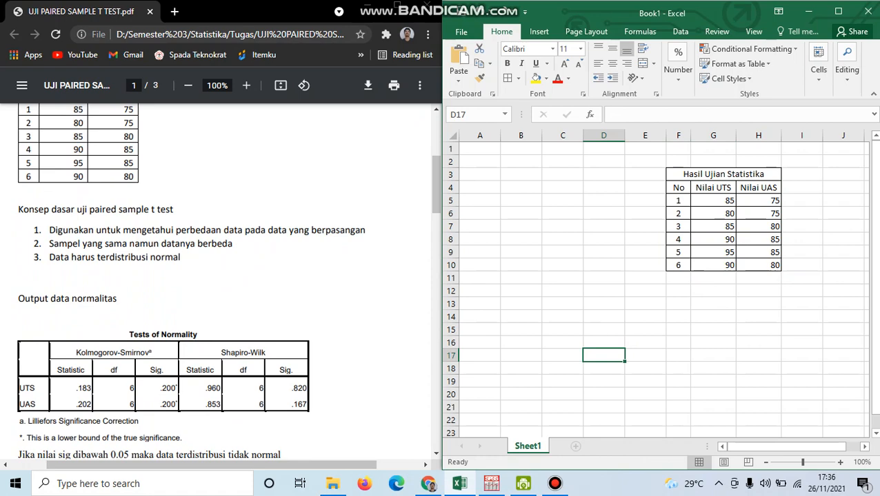
scroll(604, 356, down, 1)
scroll(604, 355, up, 1)
click(562, 240)
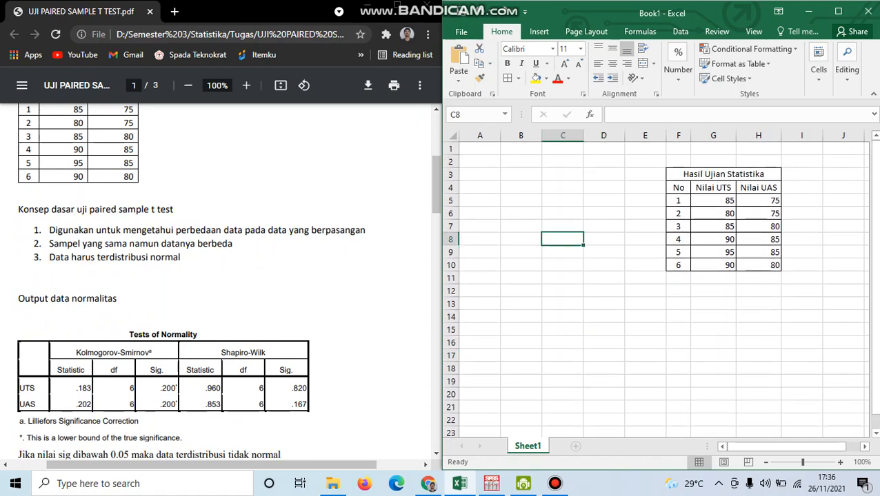
click(563, 214)
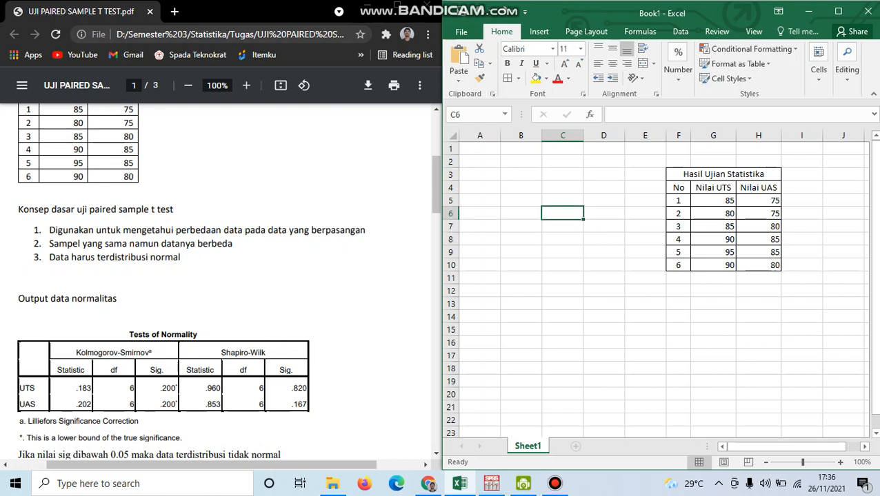
click(480, 175)
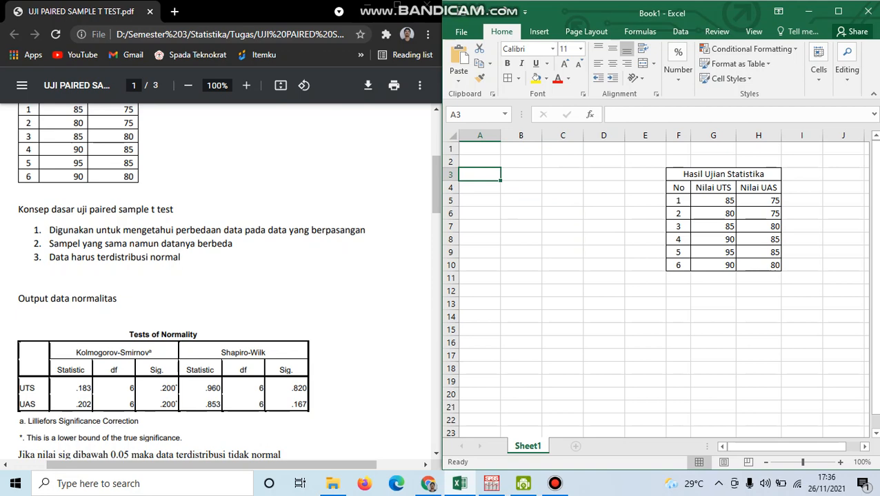
click(520, 174)
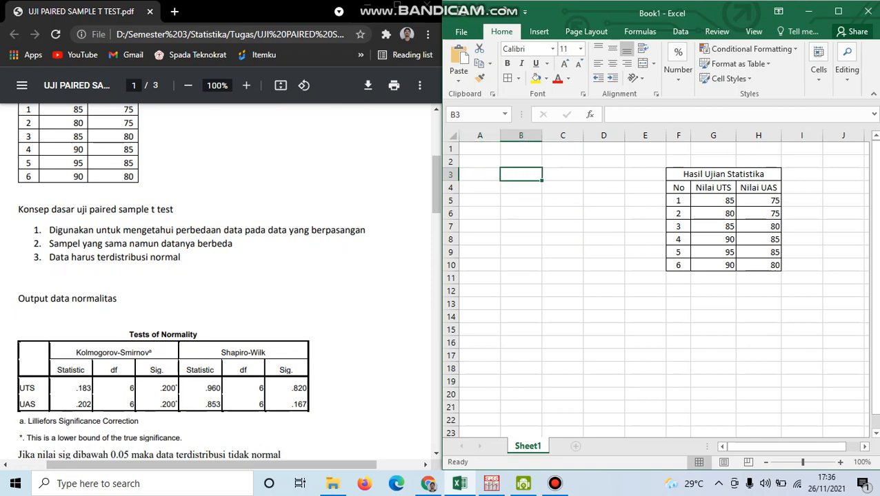
Switch to SPSS and compare its UTS and UAS data with the exam score table in Excel
click(491, 483)
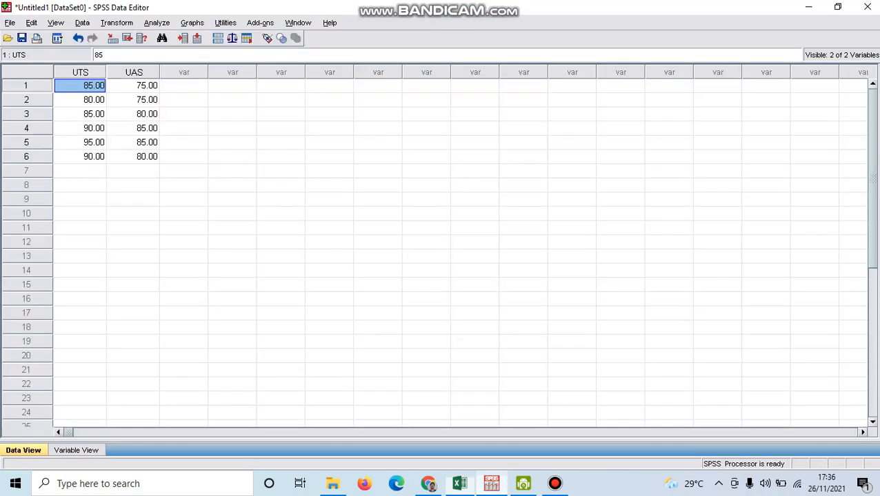
click(183, 184)
click(183, 171)
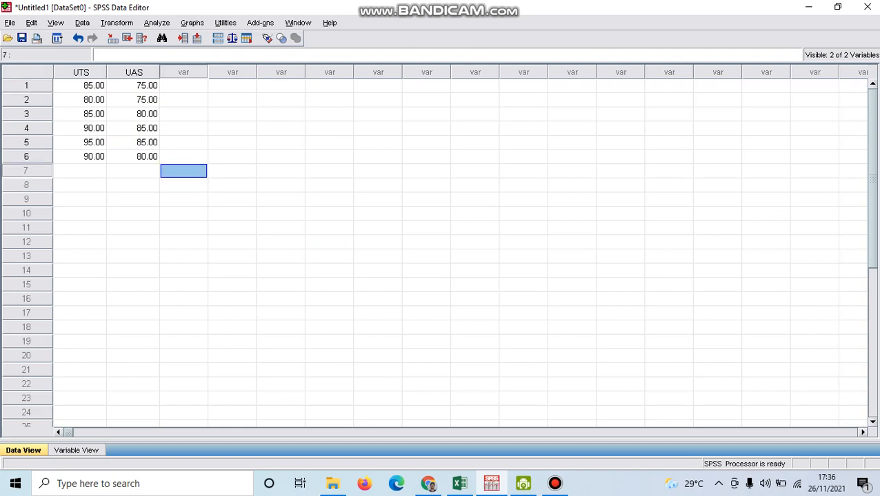
click(80, 85)
click(133, 142)
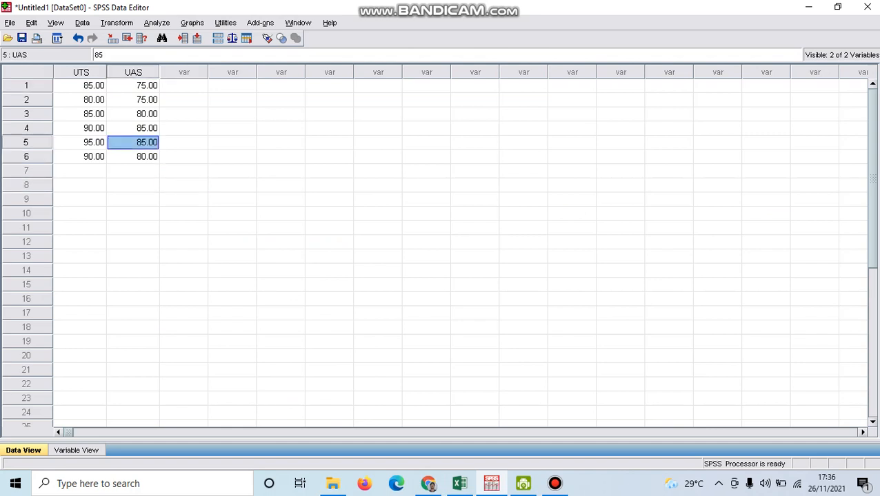
click(133, 156)
click(459, 484)
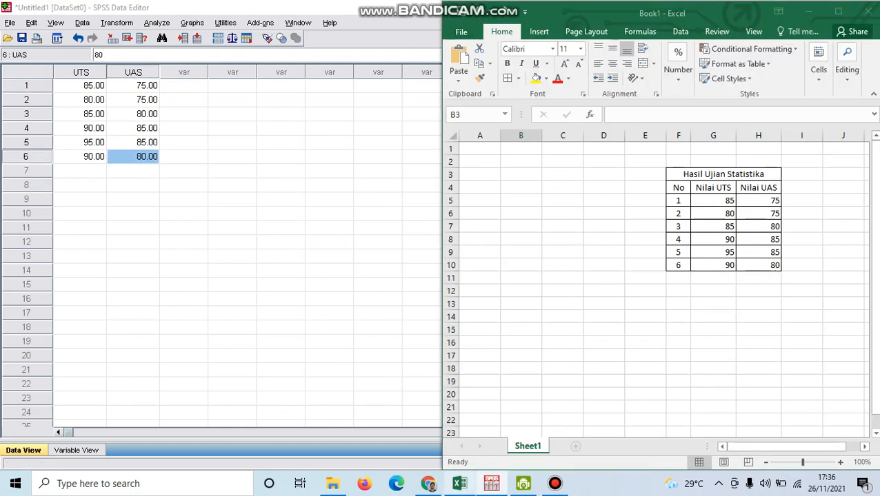
click(723, 174)
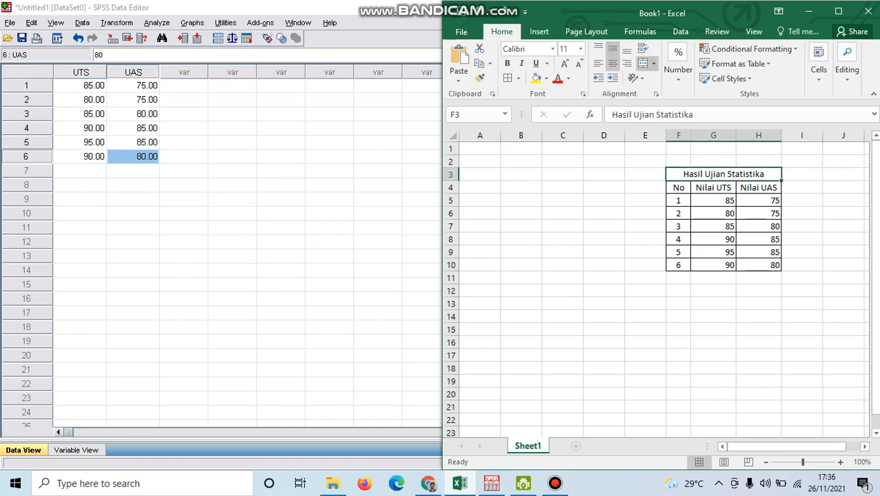
click(492, 483)
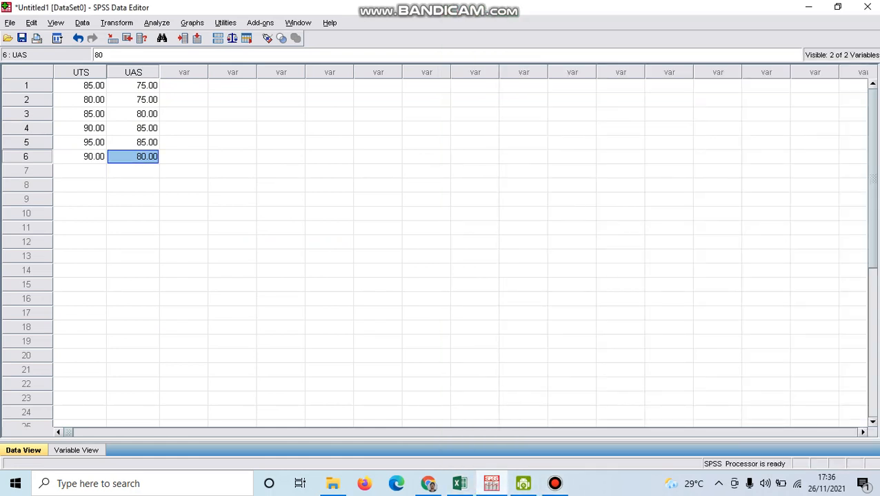
click(80, 85)
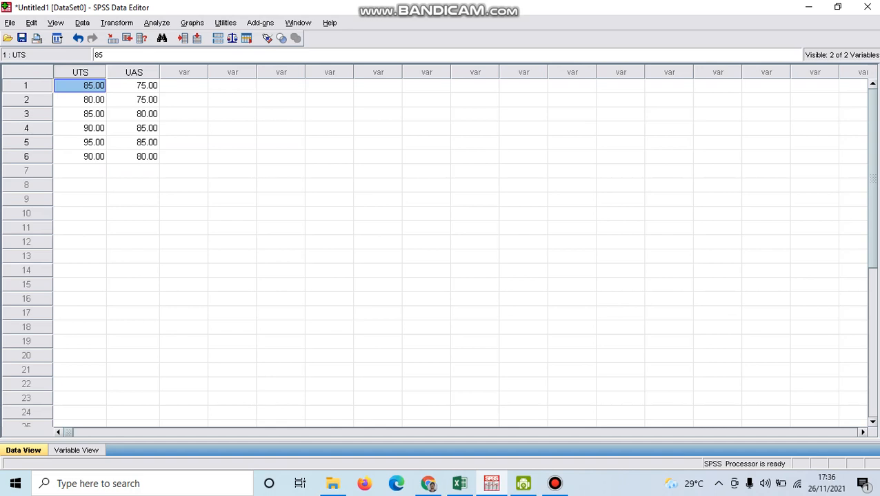
click(232, 142)
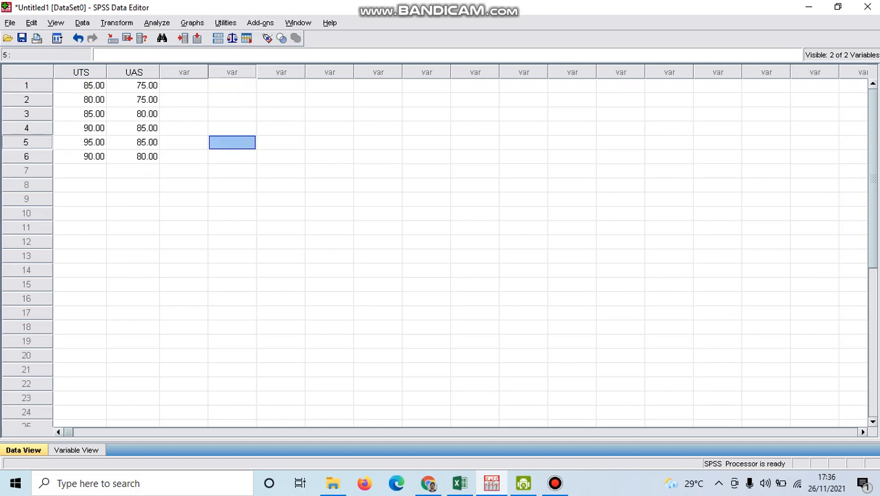
click(184, 171)
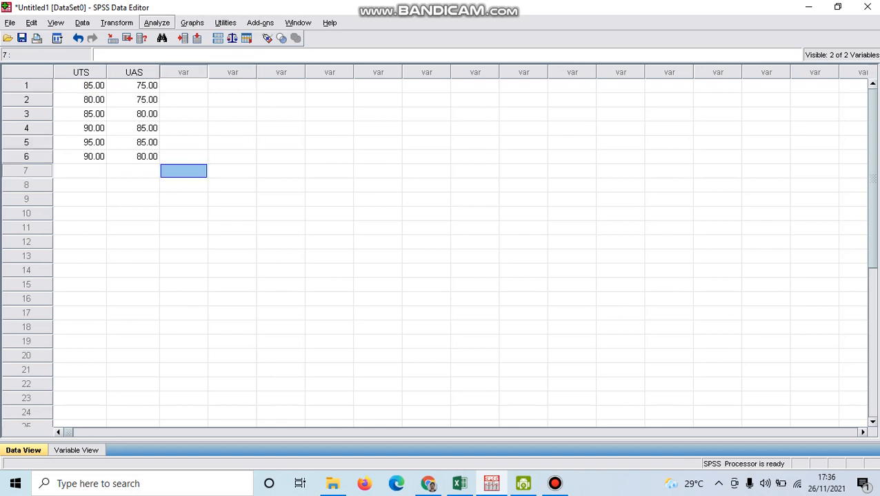
Open the Explore analysis and remove UTS and UAS from its Dependent List
click(156, 22)
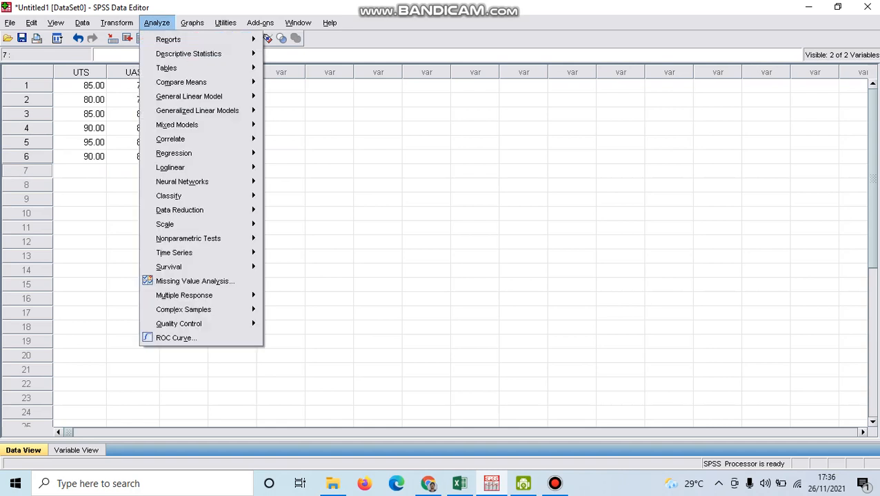
mouse_move(181, 82)
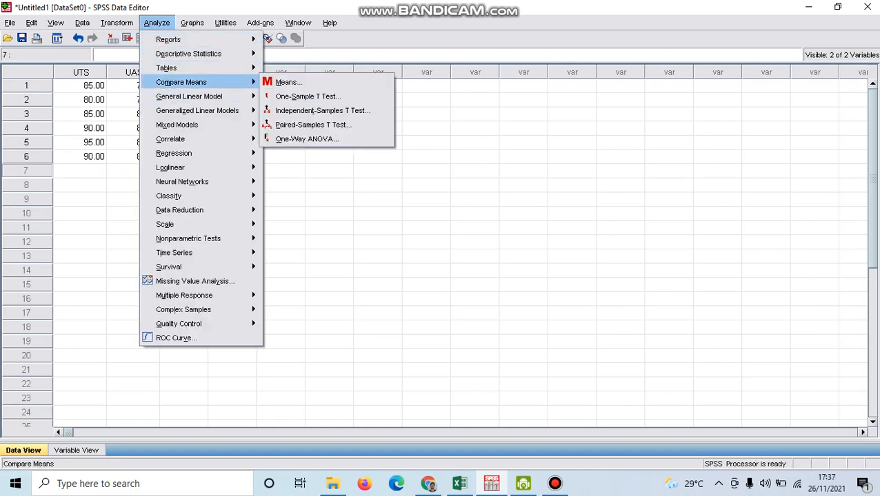
mouse_move(189, 54)
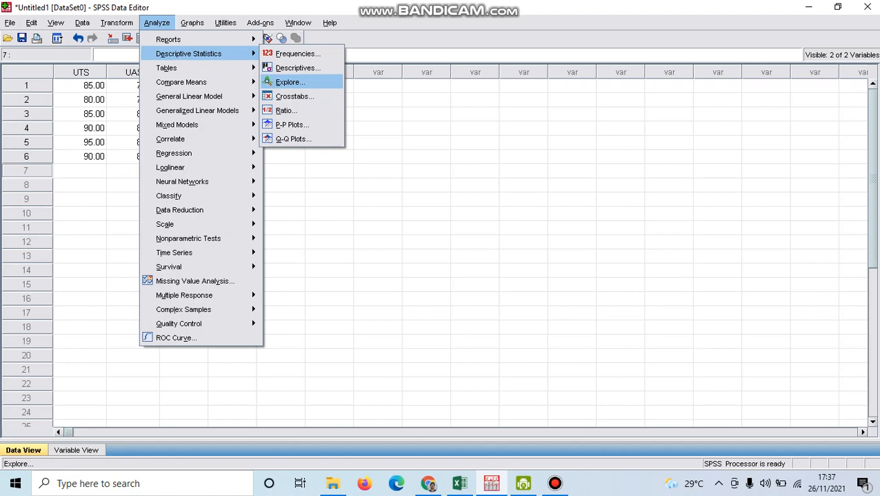
click(289, 82)
click(450, 185)
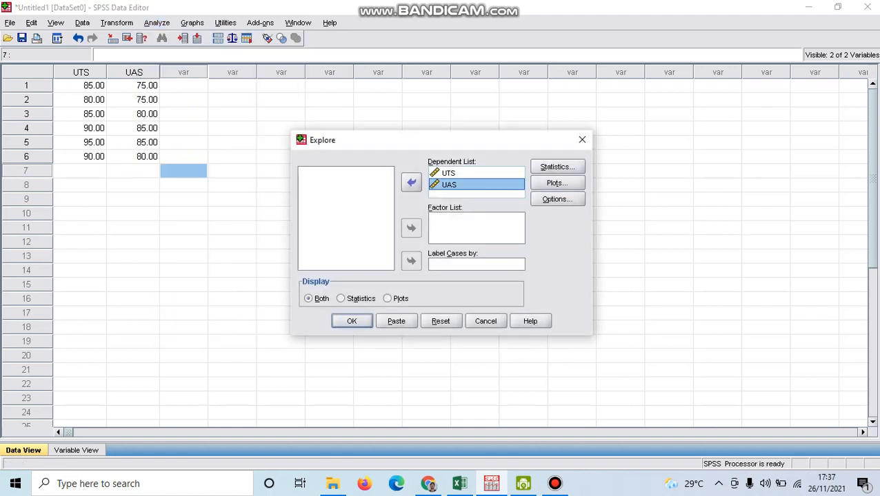
click(448, 173)
click(411, 182)
click(449, 173)
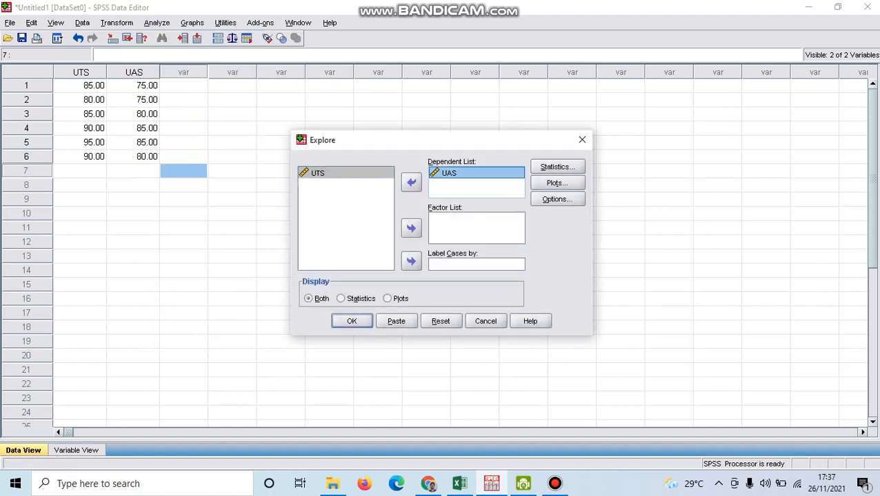
click(411, 182)
Add the UTS and UAS variables to the Explore analysis as dependent variables
click(331, 173)
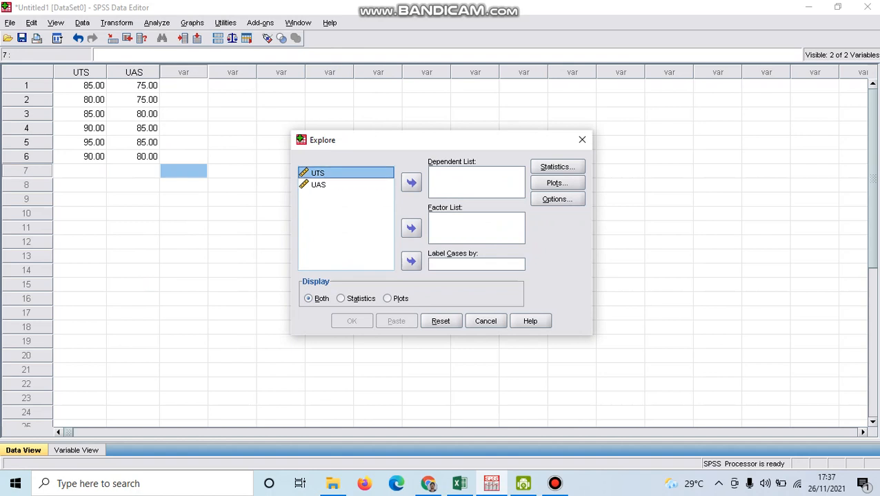
click(411, 182)
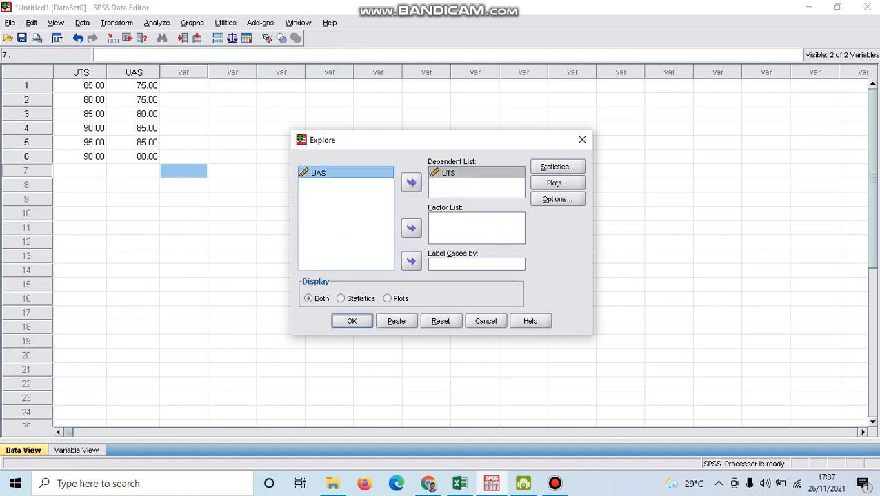
click(411, 182)
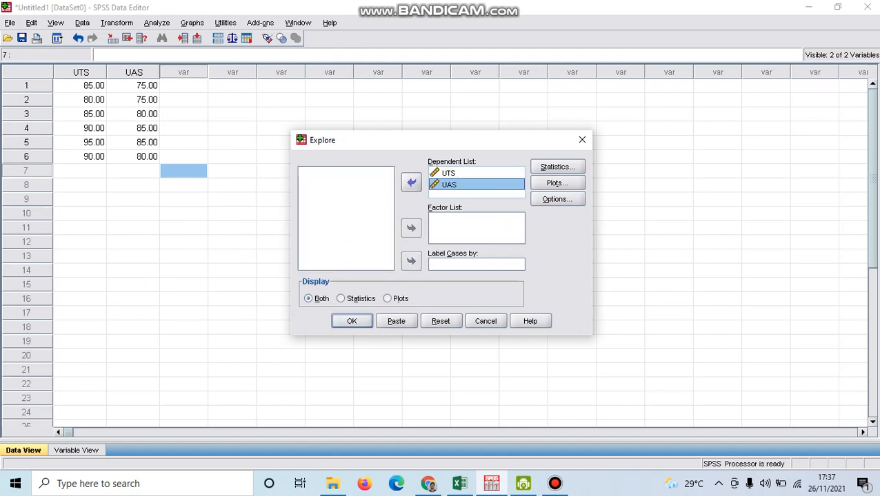
Accept the plot settings with Normality plots with tests enabled and run the Explore analysis
click(557, 183)
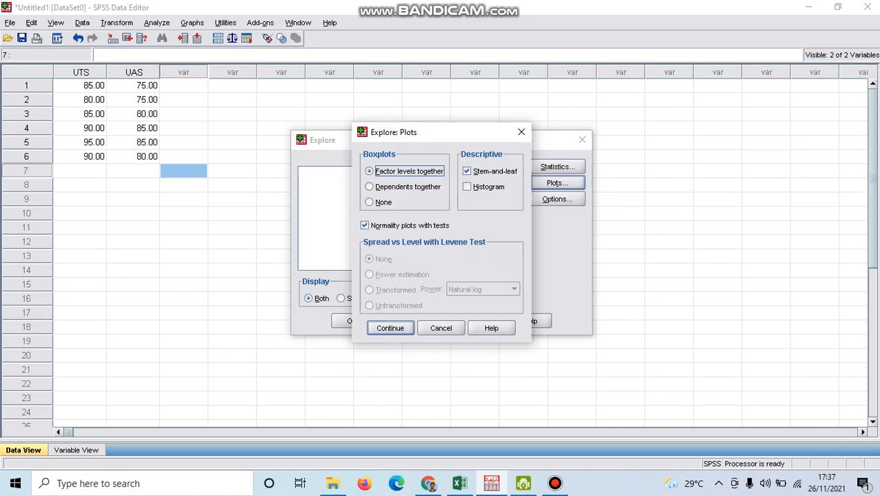
click(390, 328)
click(352, 321)
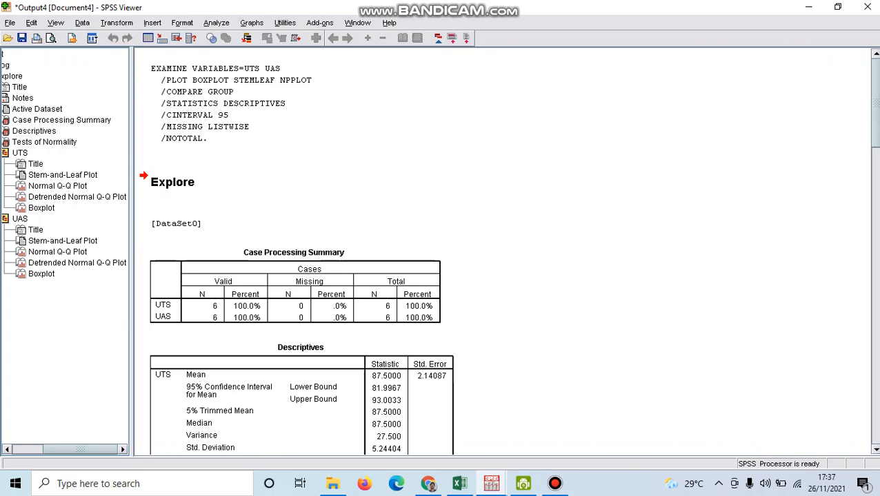
Review the Descriptives and Tests of Normality tables in the SPSS output and compare them with the PDF's normality output
scroll(301, 250, down, 6)
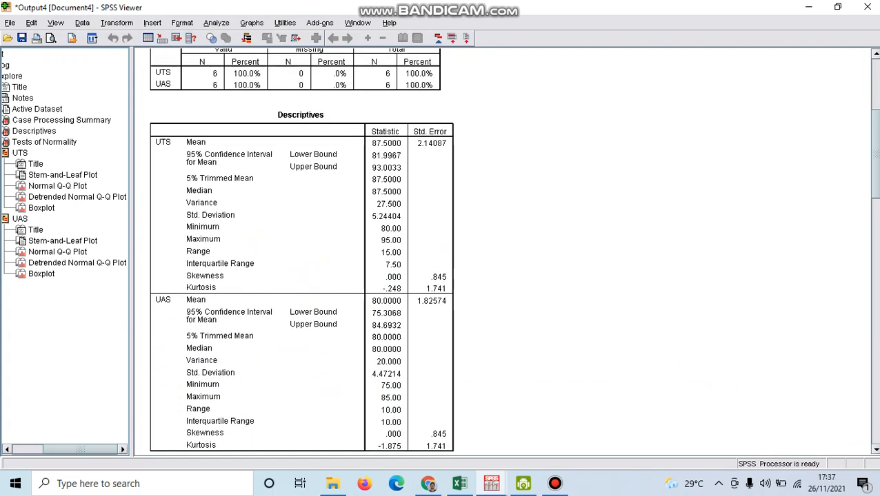
scroll(301, 251, up, 4)
scroll(301, 250, down, 10)
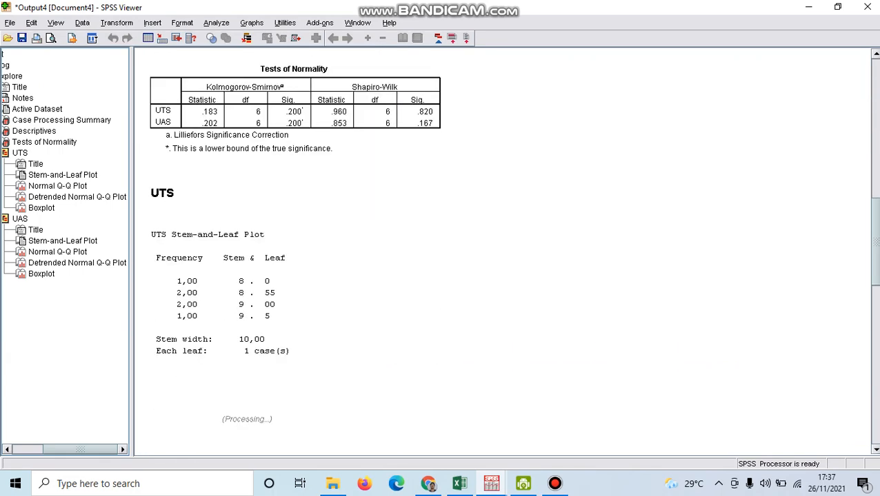
scroll(302, 250, down, 2)
scroll(301, 251, up, 10)
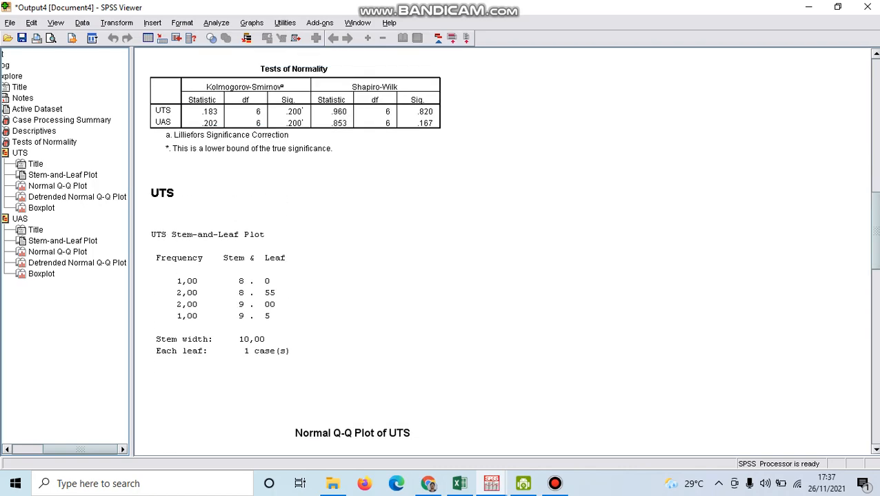
click(428, 484)
scroll(221, 286, down, 2)
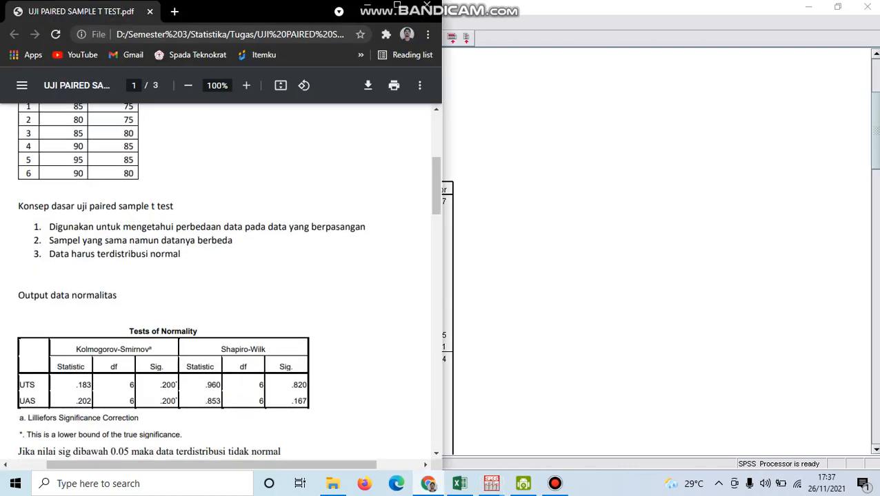
scroll(655, 251, down, 3)
click(655, 251)
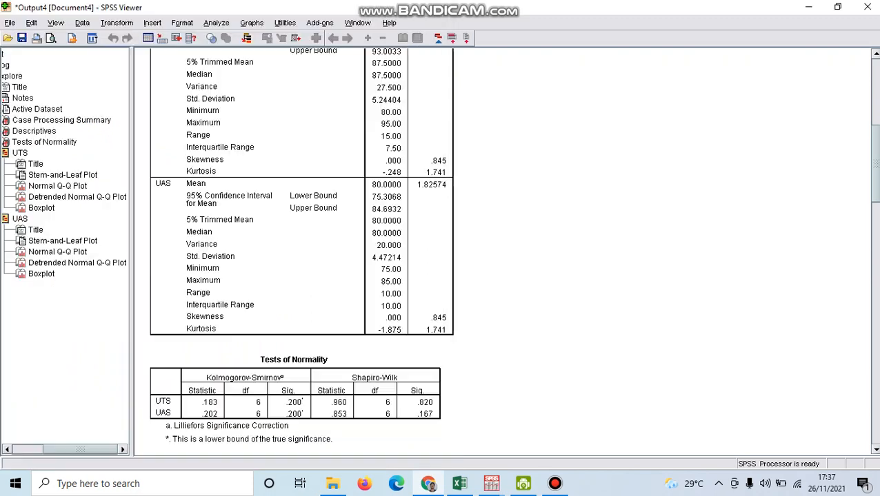
scroll(655, 252, down, 3)
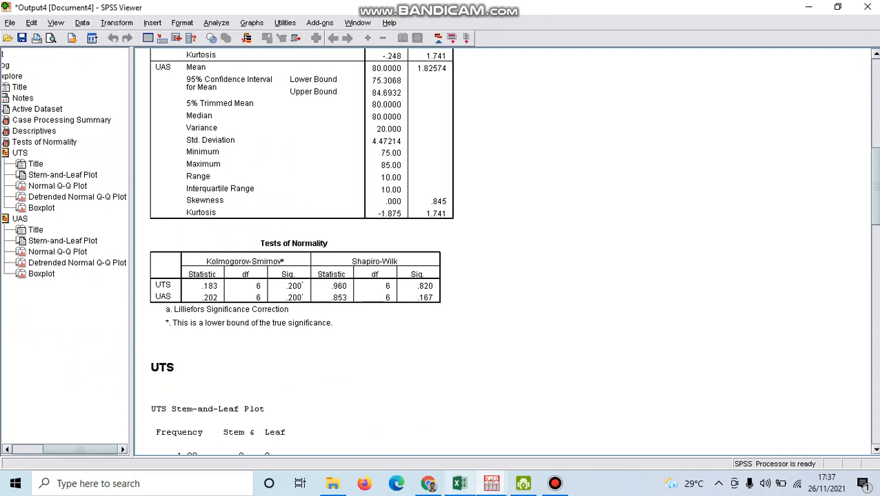
Switch to the PDF and read the 0.05 significance rules and the normality conclusion for UTS and UAS
click(428, 484)
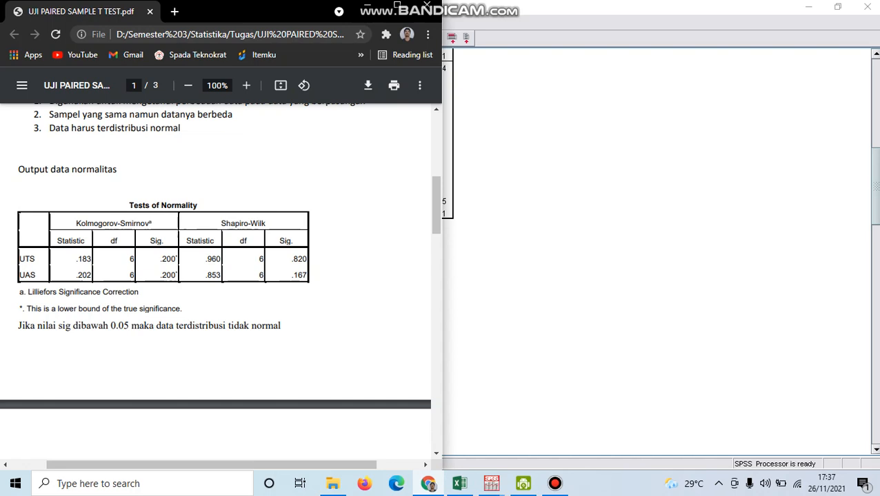
scroll(215, 283, down, 3)
scroll(215, 283, up, 3)
scroll(221, 276, down, 3)
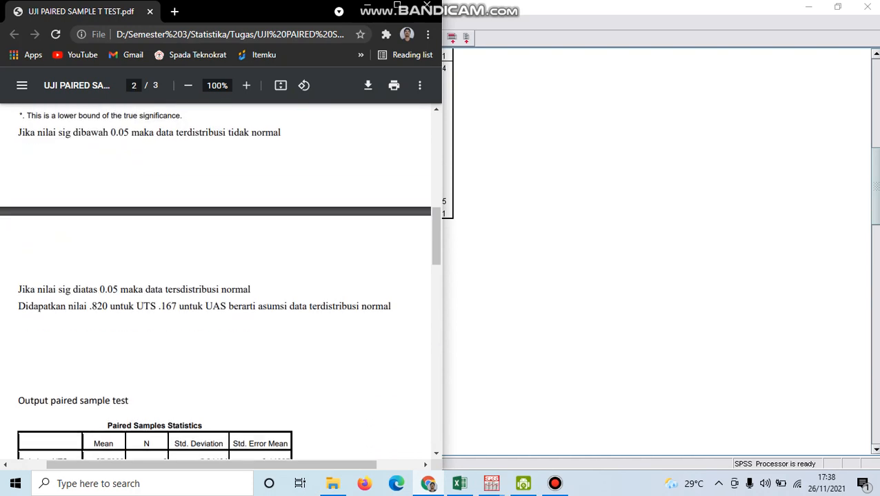
scroll(221, 276, up, 3)
scroll(221, 276, up, 5)
scroll(220, 276, down, 5)
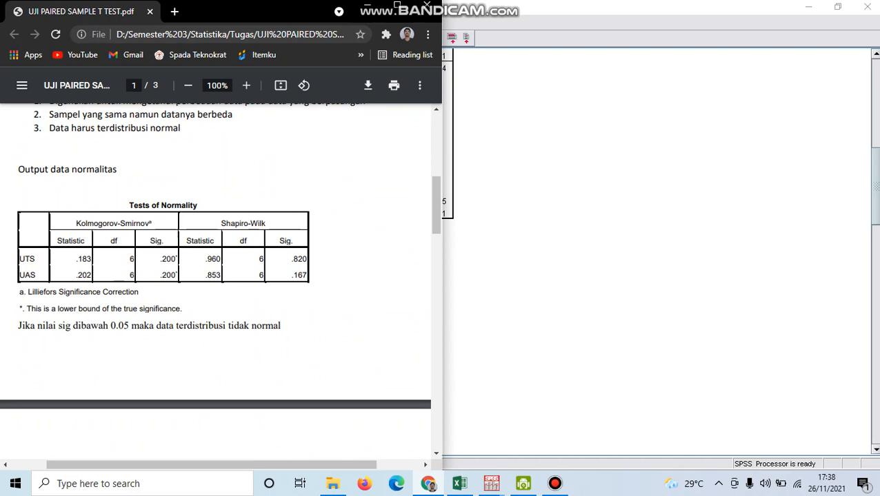
scroll(221, 276, down, 3)
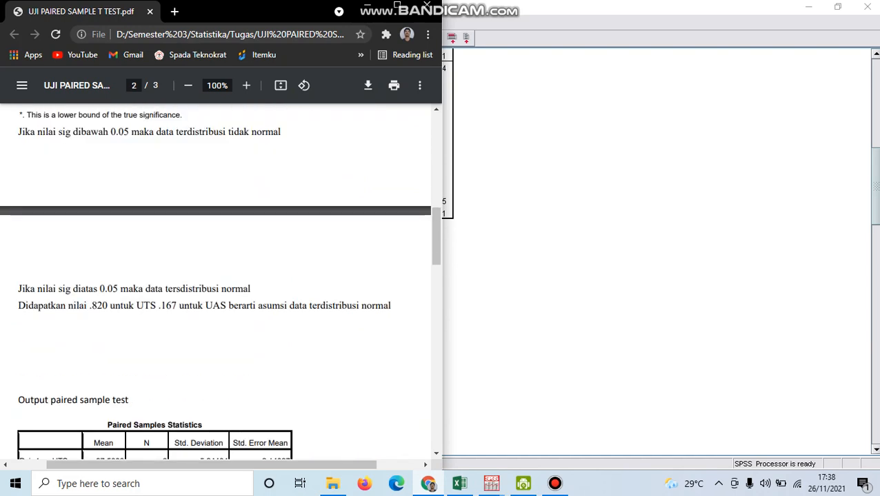
scroll(220, 276, up, 2)
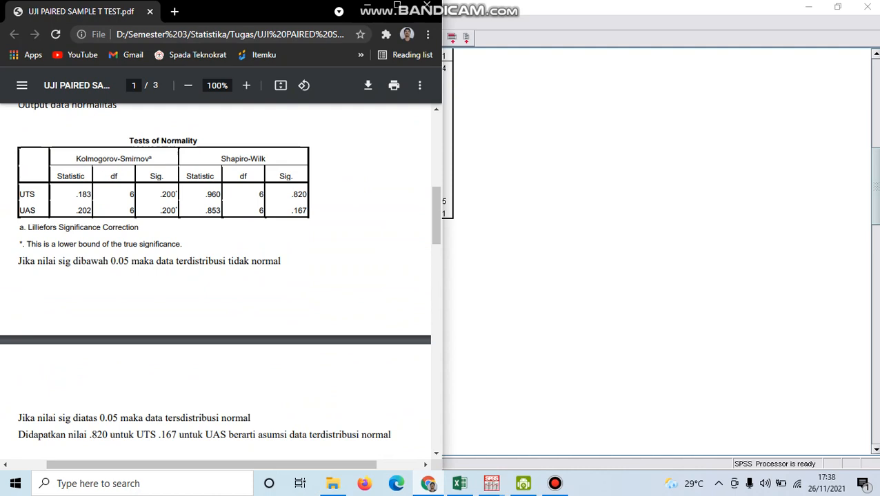
drag(173, 418, 234, 435)
click(235, 435)
Look over the PDF's Output paired sample test section with its Paired Samples Statistics table
scroll(221, 275, down, 6)
scroll(221, 276, up, 9)
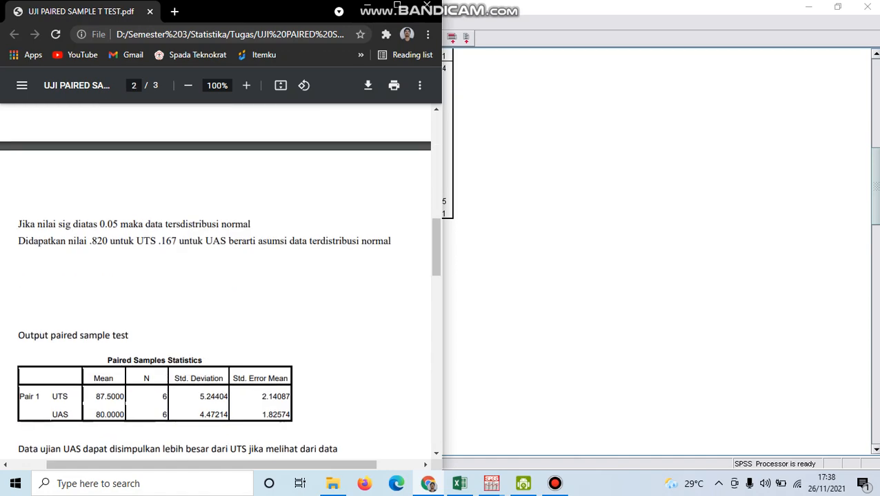
scroll(221, 276, down, 4)
scroll(221, 276, down, 3)
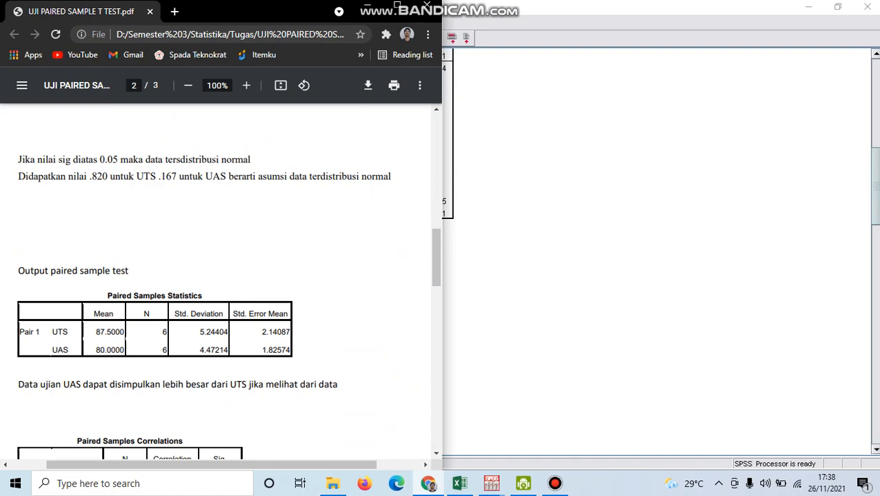
Return to the SPSS Explore output and close its viewer window
key(alt+Tab)
scroll(502, 252, up, 7)
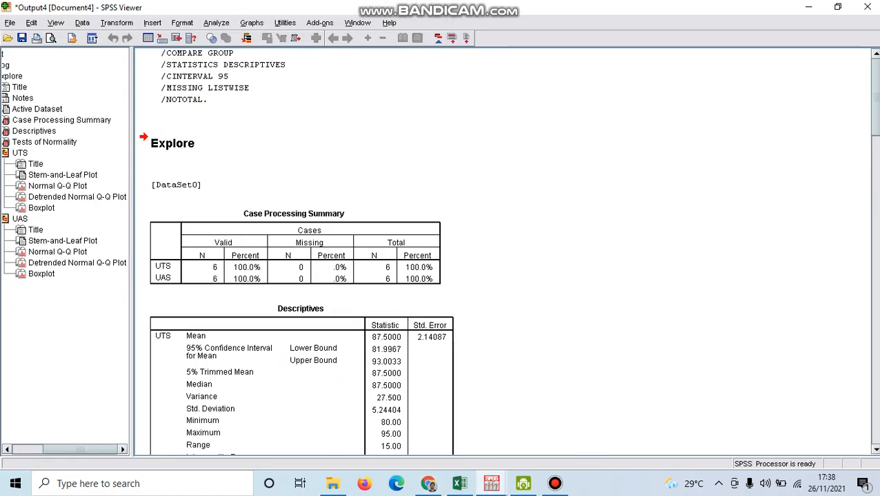
scroll(502, 251, up, 1)
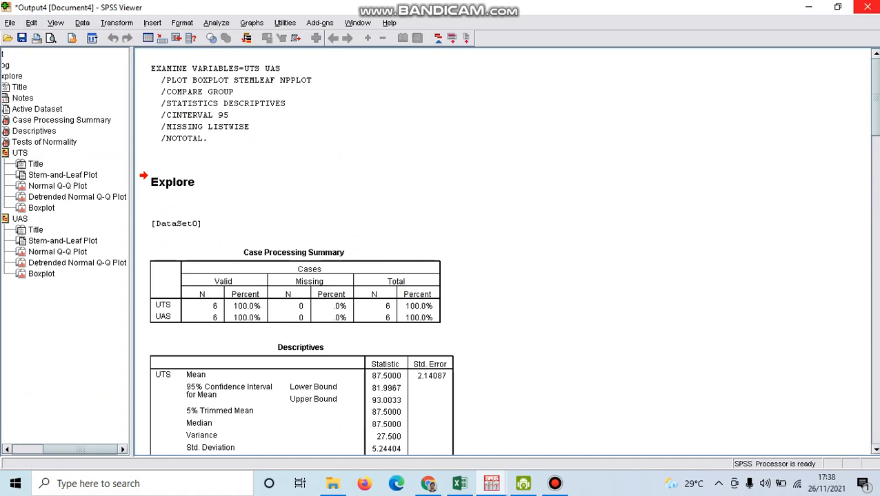
click(868, 7)
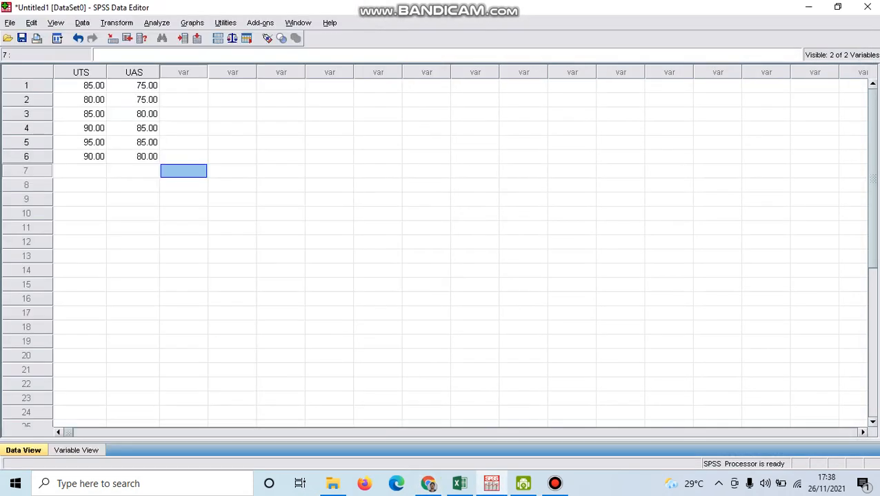
Run a Paired-Samples T Test with UTS and UAS as the variable pair
click(133, 128)
click(80, 86)
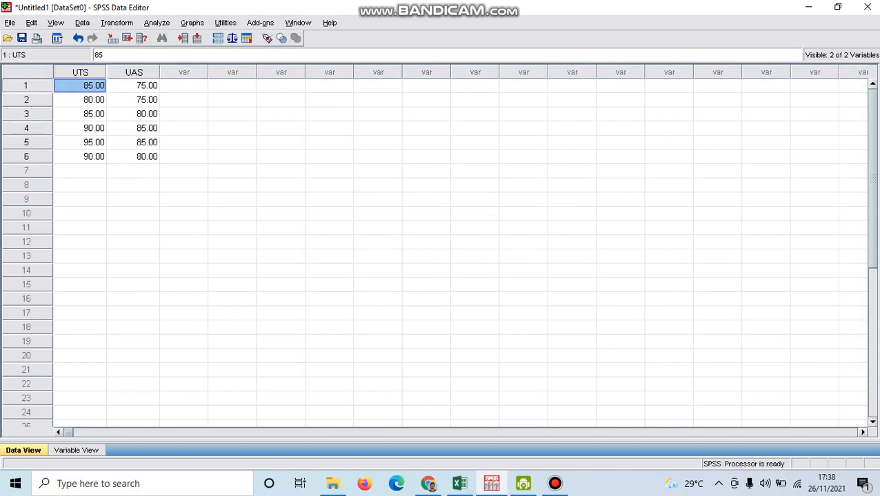
click(157, 23)
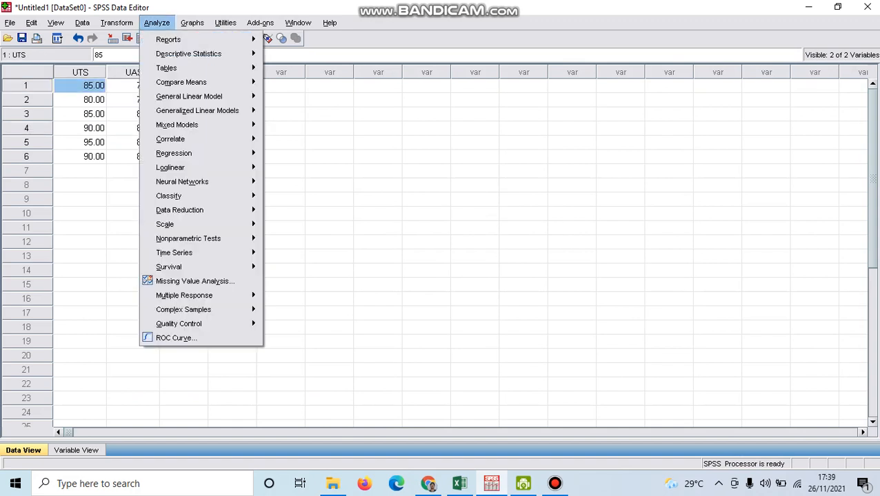
mouse_move(181, 82)
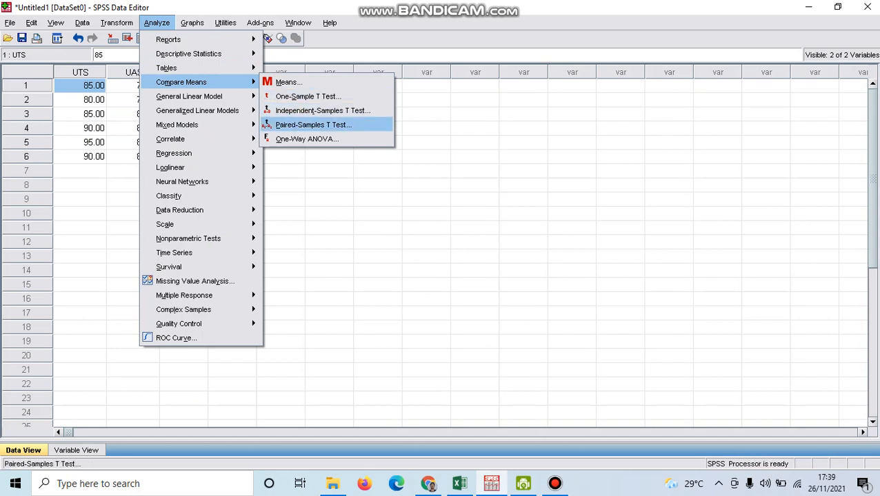
click(313, 124)
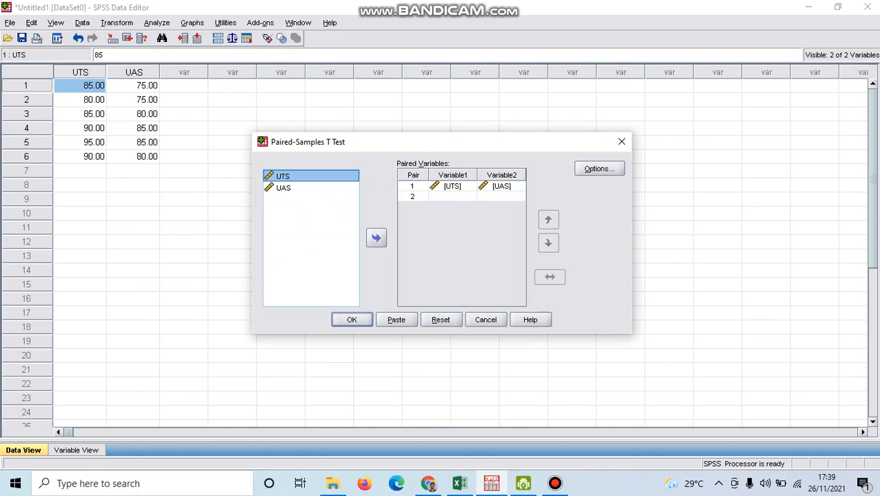
click(352, 320)
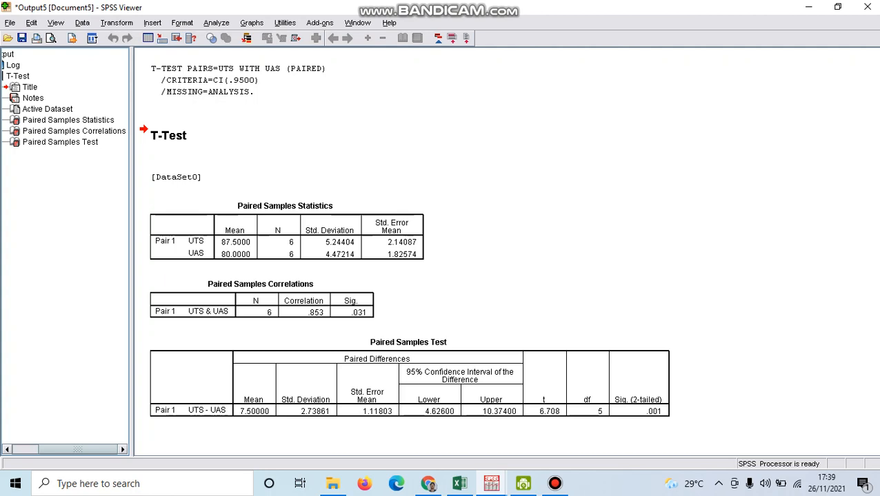
Arrange the UJI PAIRED SAMPLE T TEST PDF and the SPSS T-Test output side by side, each on half the screen
click(287, 237)
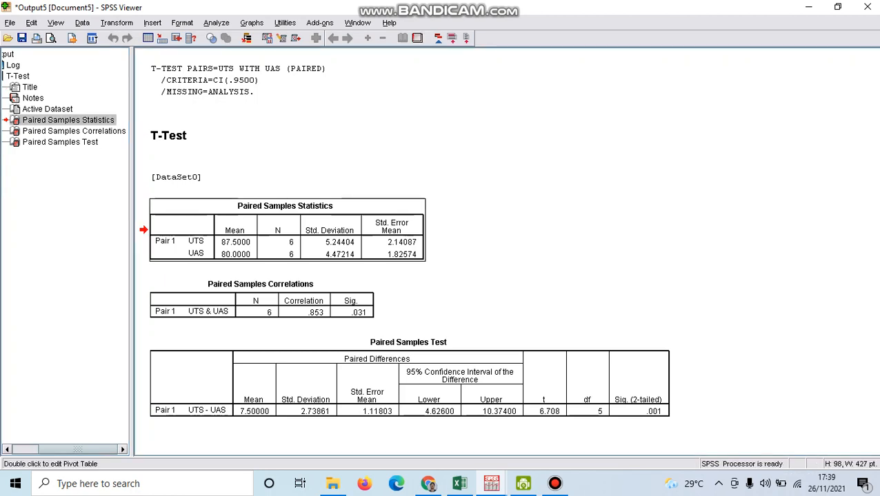
click(524, 234)
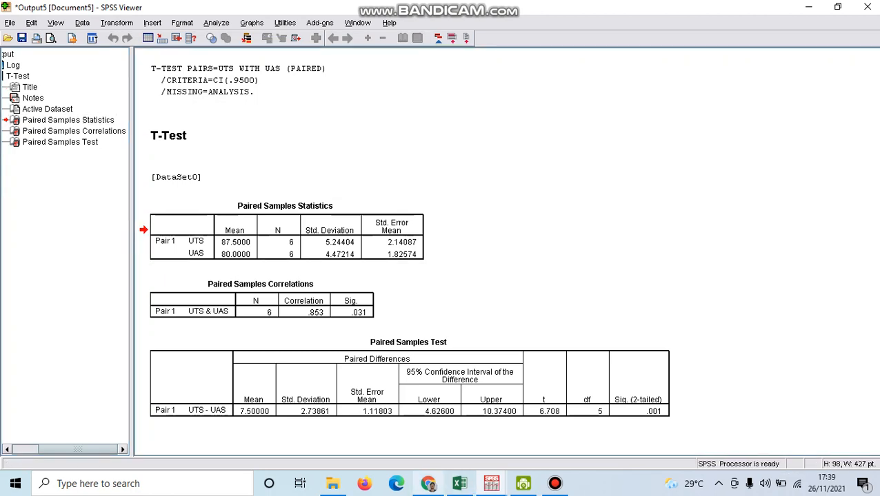
click(428, 484)
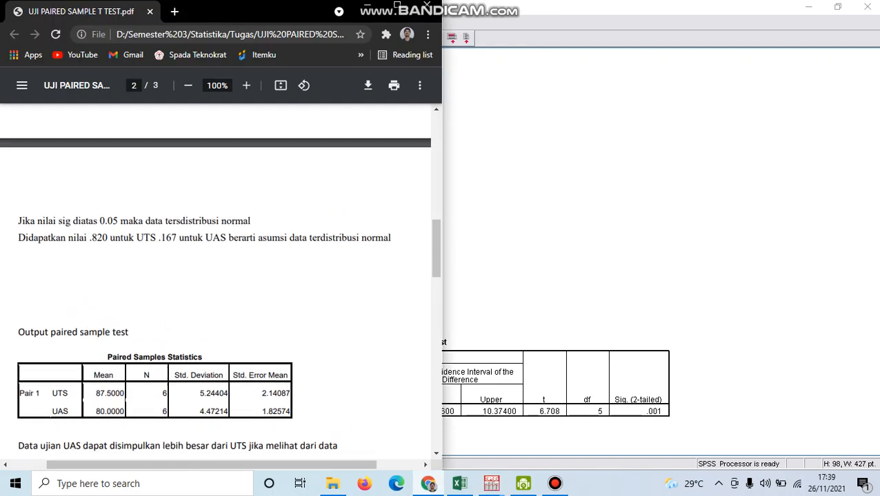
drag(621, 7, 879, 116)
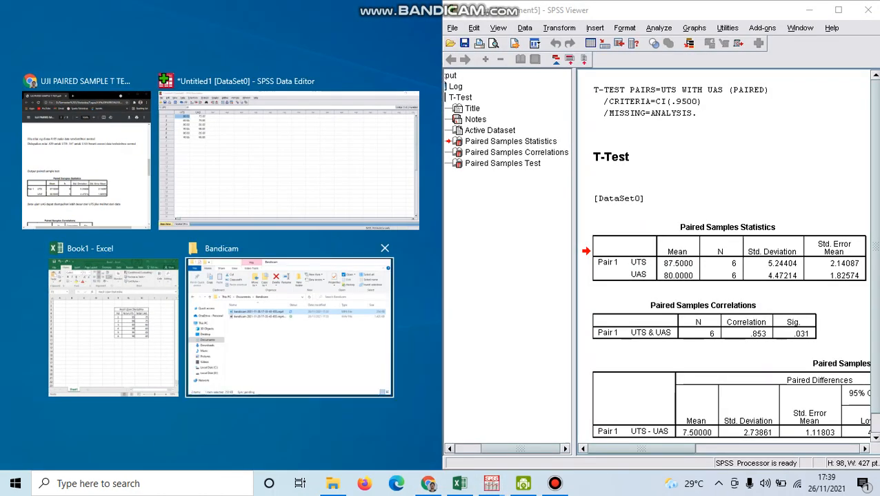
click(82, 138)
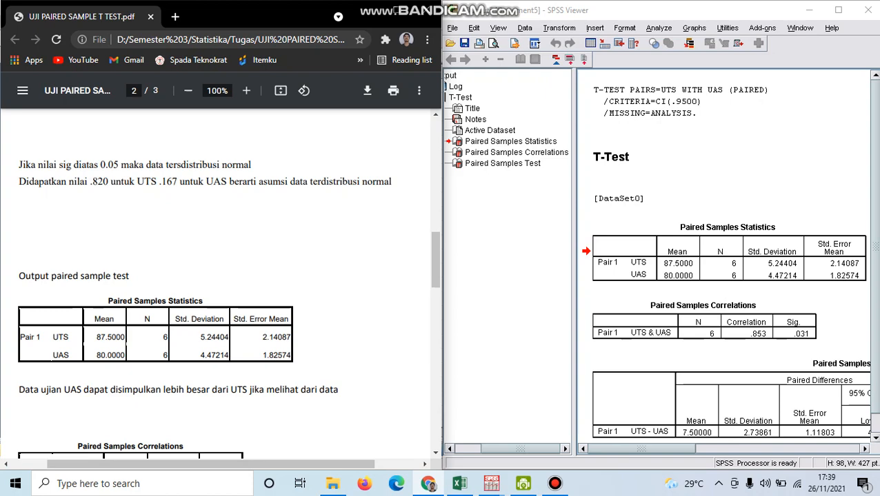
Narrow the SPSS viewer's outline pane so the T-Test tables have more room beside the PDF
mouse_move(642, 449)
mouse_down()
mouse_move(692, 448)
mouse_move(640, 449)
mouse_up()
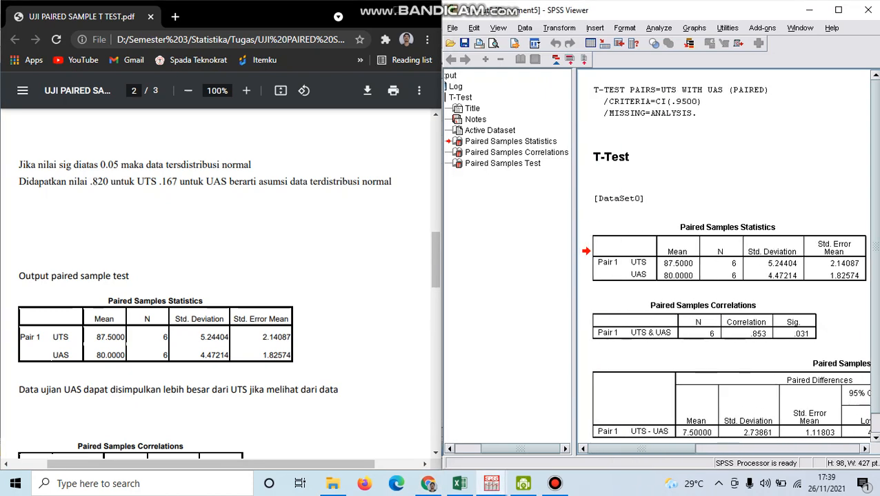
drag(576, 207, 460, 207)
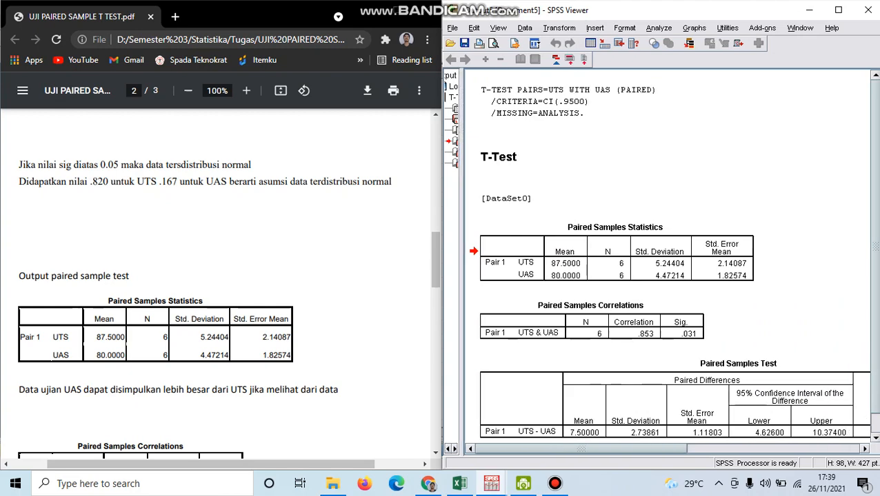
scroll(655, 276, down, 1)
drag(582, 448, 586, 449)
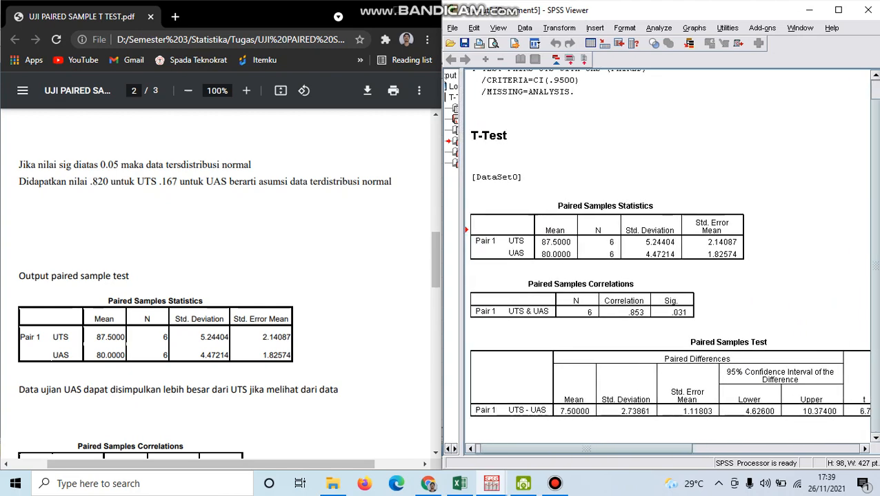
Compare the Paired Samples Statistics table in the SPSS output with the PDF's table, focusing on the UTS and UAS means
click(607, 235)
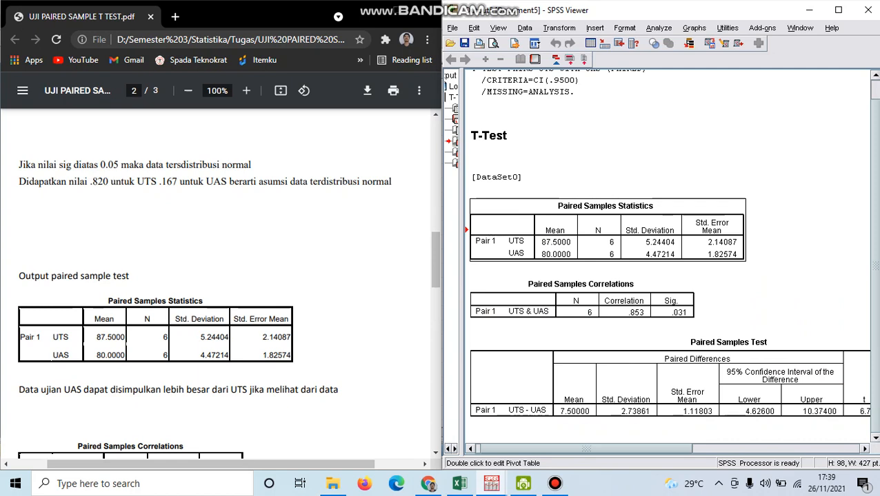
click(221, 276)
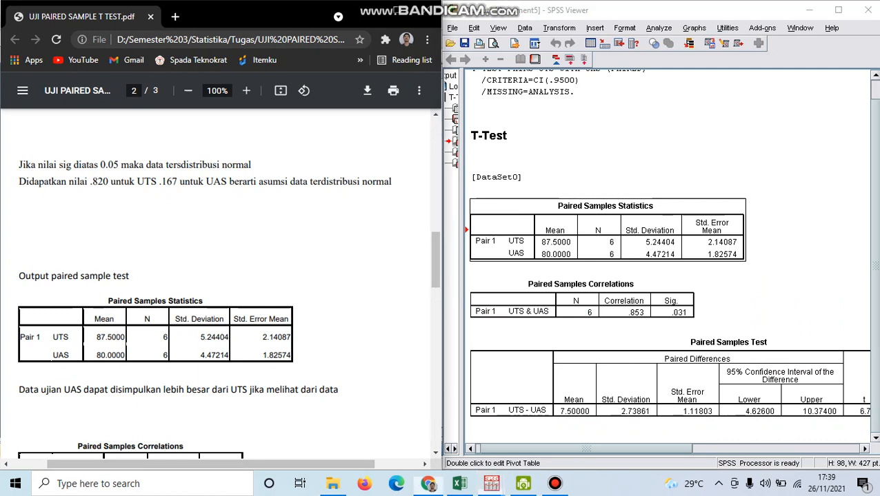
scroll(221, 276, up, 1)
scroll(221, 276, down, 1)
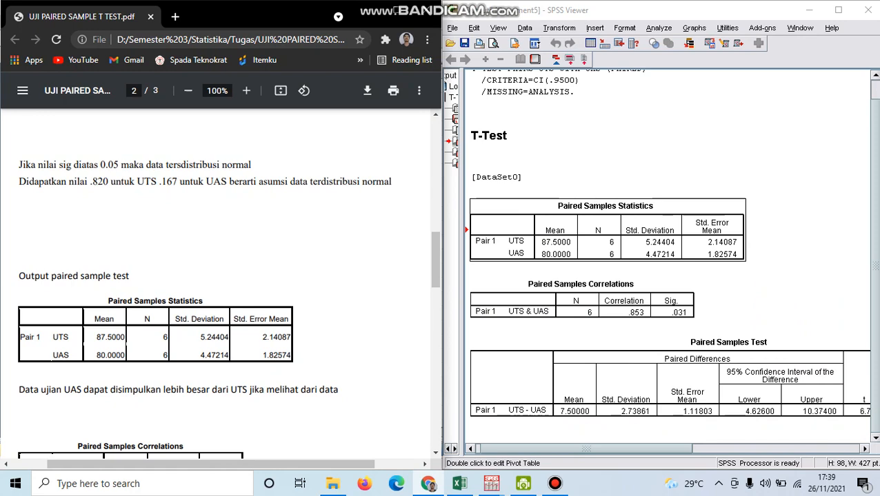
scroll(221, 275, down, 2)
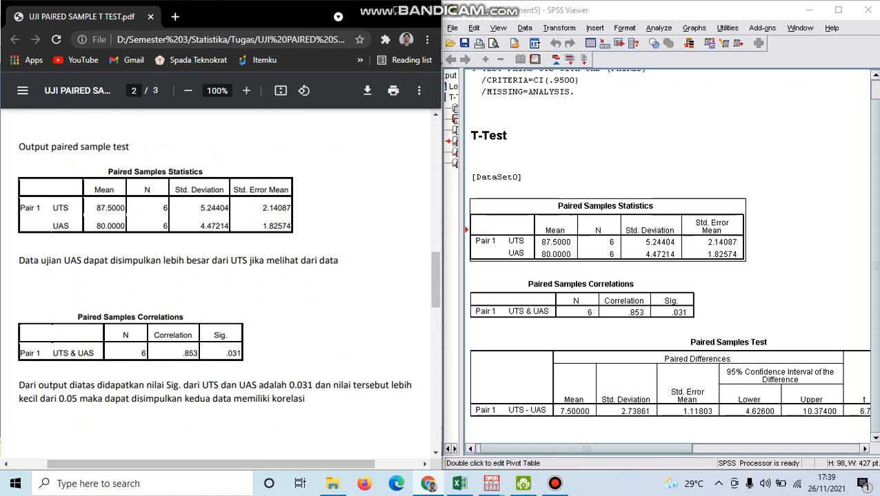
scroll(228, 280, up, 1)
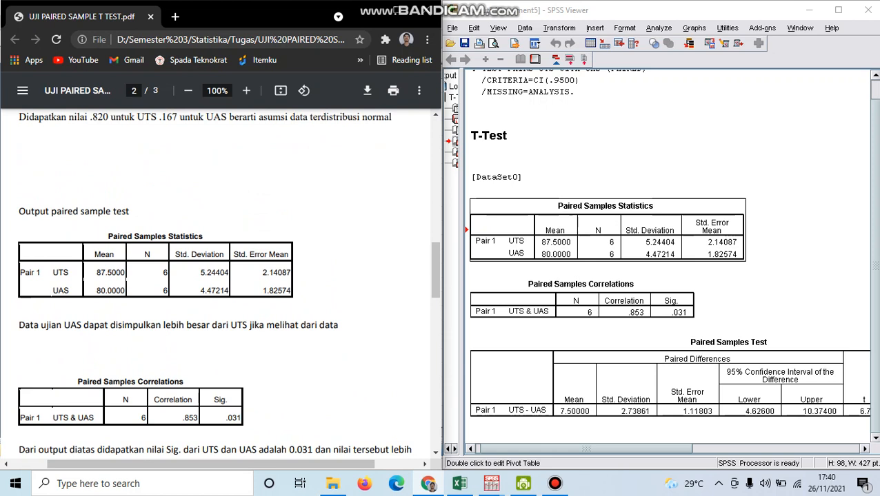
drag(95, 254, 125, 272)
click(114, 256)
click(125, 273)
Read the PDF's Paired Samples Correlations table and its conclusion on the correlation between UTS and UAS
scroll(220, 282, down, 3)
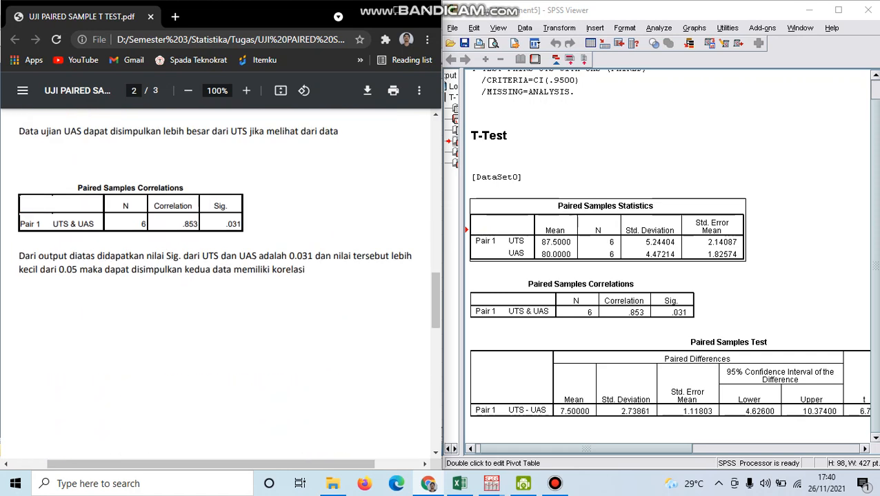
scroll(221, 283, up, 1)
scroll(221, 283, down, 1)
scroll(220, 283, down, 1)
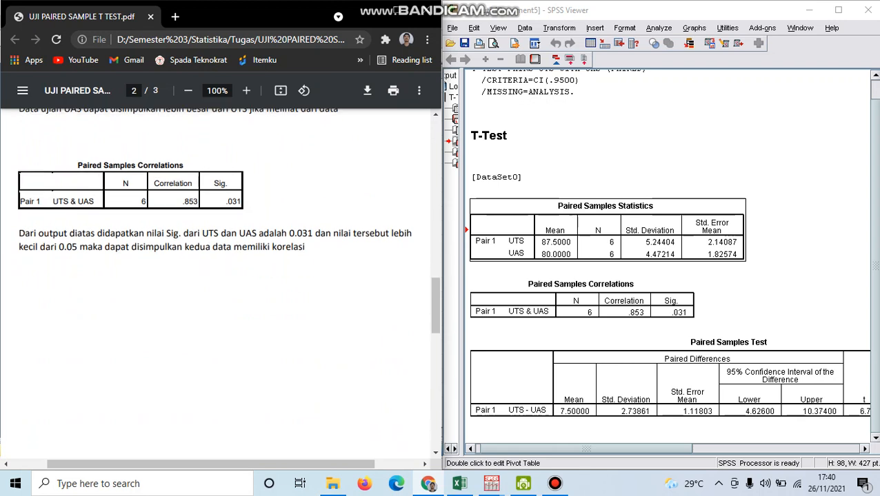
scroll(221, 282, up, 1)
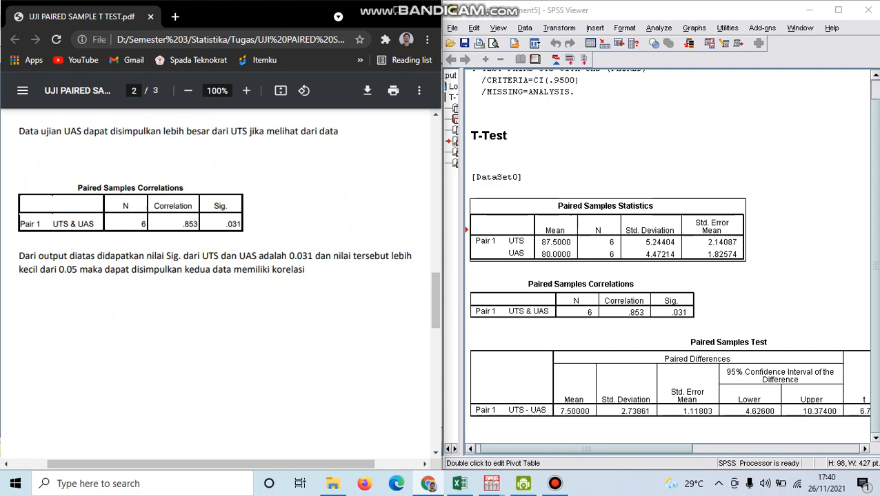
scroll(215, 283, down, 5)
scroll(215, 282, up, 2)
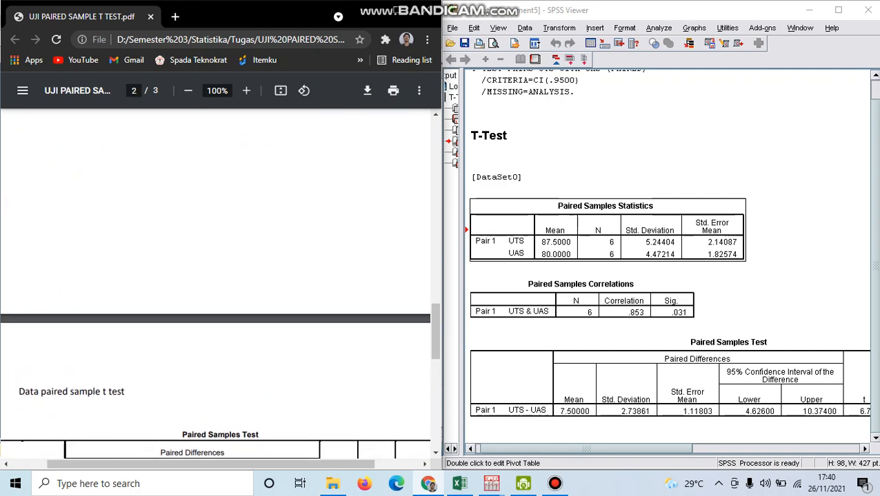
scroll(216, 283, up, 5)
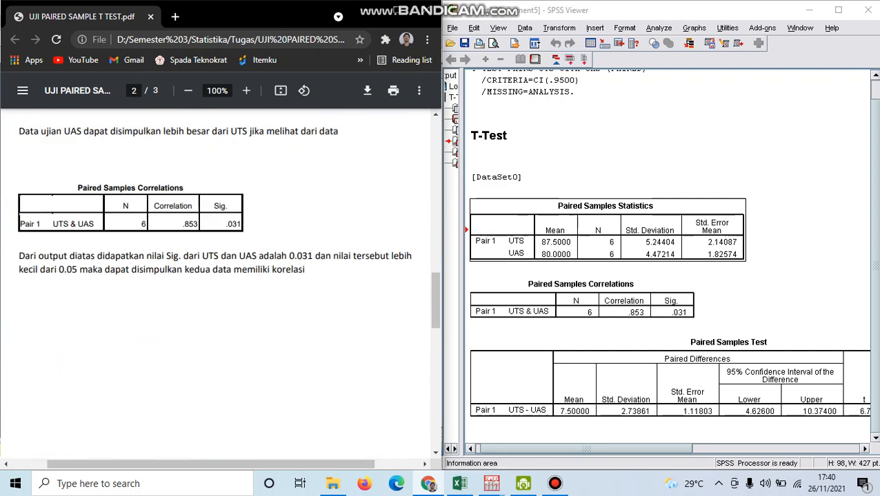
Bring up the PDF's Paired Samples Test table on page 3 and set the zoom to 80% so the whole table fits
drag(586, 449, 605, 448)
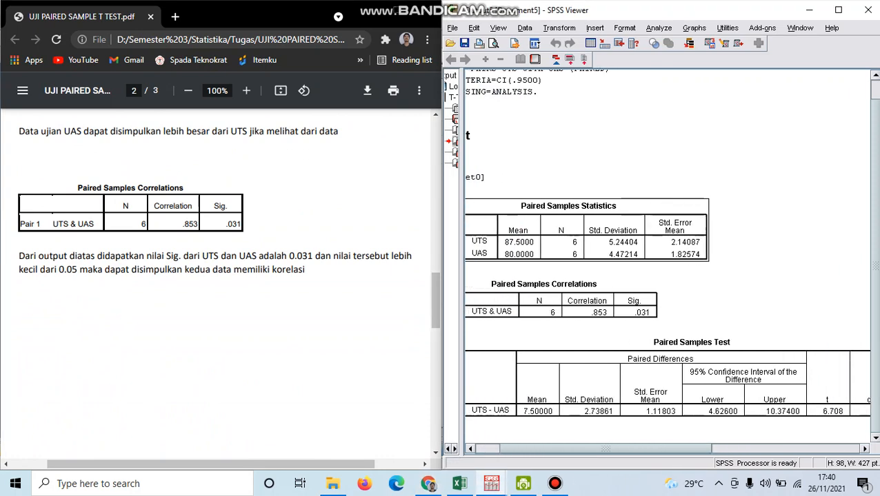
scroll(215, 283, down, 7)
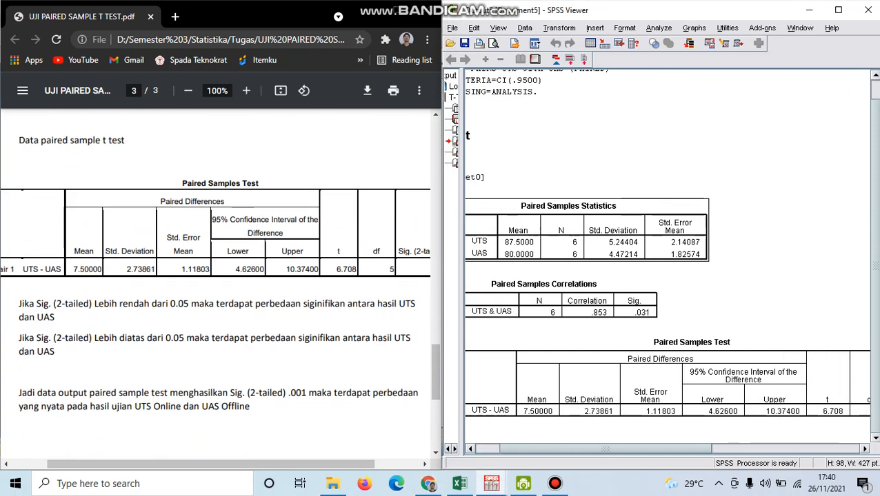
scroll(215, 304, down, 2)
scroll(215, 303, up, 1)
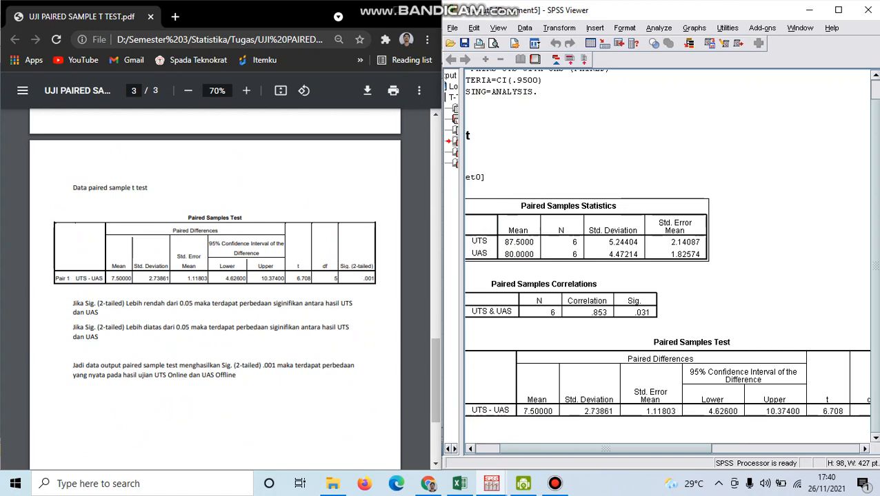
scroll(216, 304, up, 2)
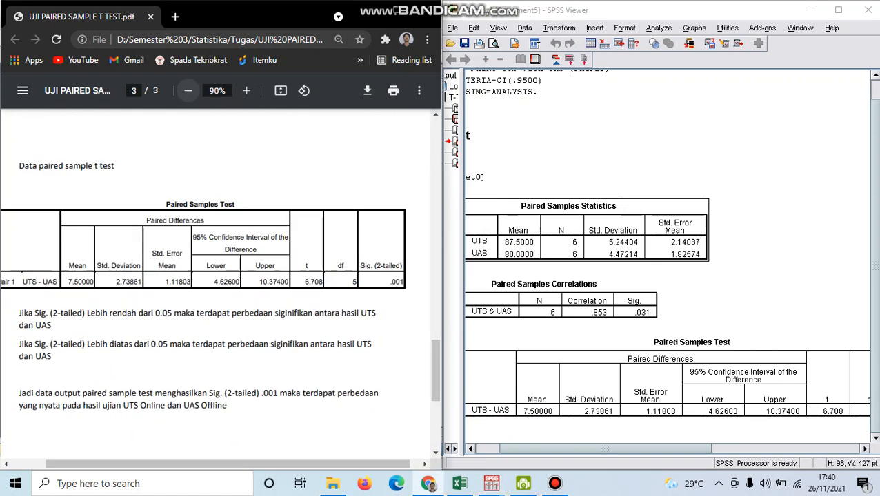
click(188, 90)
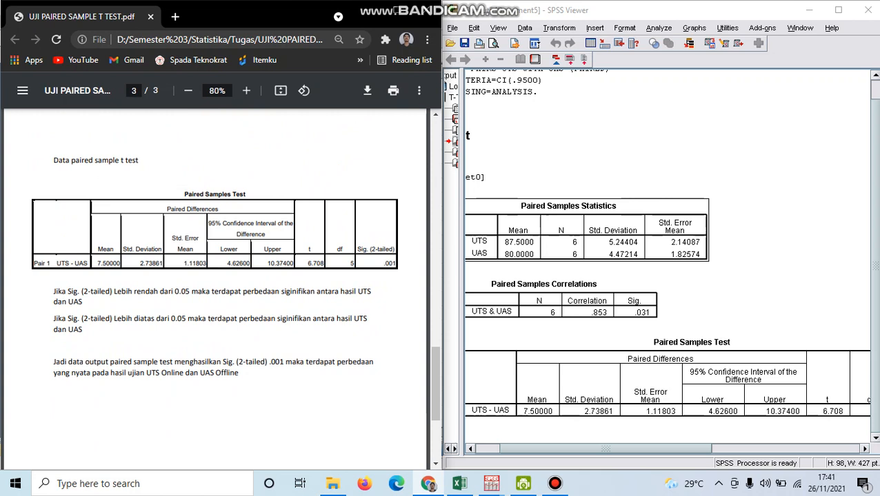
Read the PDF's two Sig. (2-tailed) rules for the 0.05 threshold and the conclusion on the UTS and UAS difference
drag(54, 291, 82, 330)
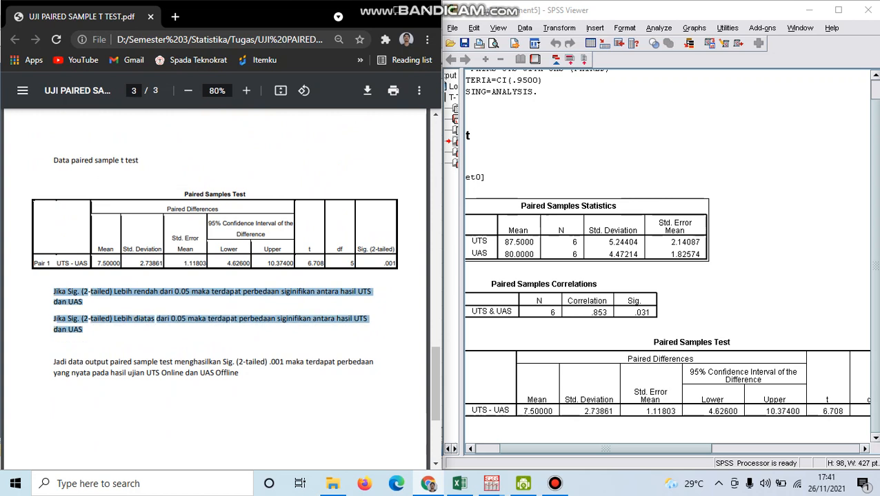
click(111, 333)
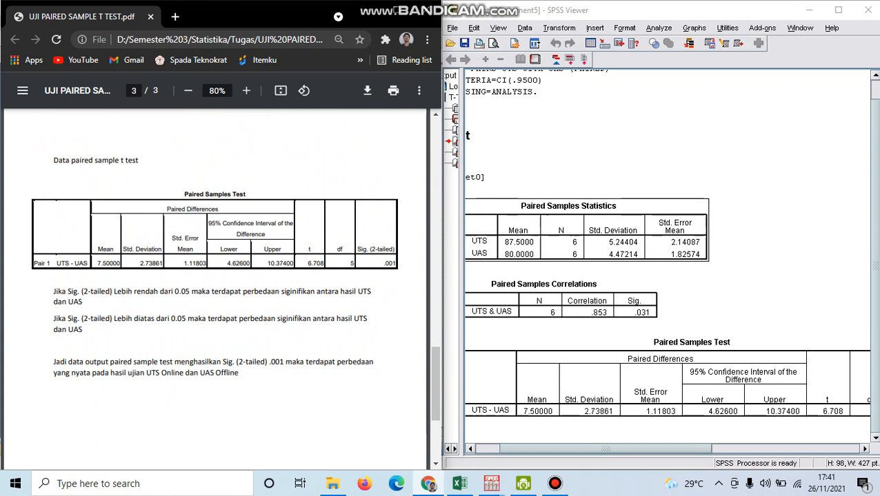
scroll(221, 276, down, 2)
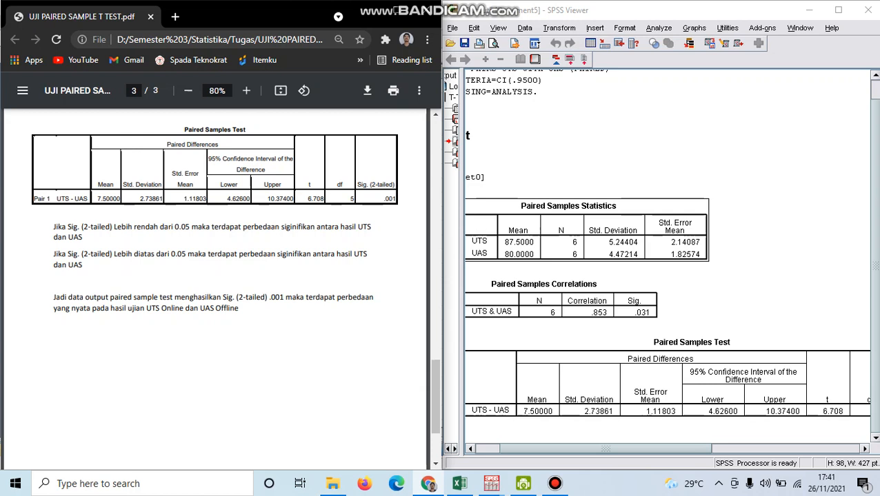
scroll(220, 275, up, 2)
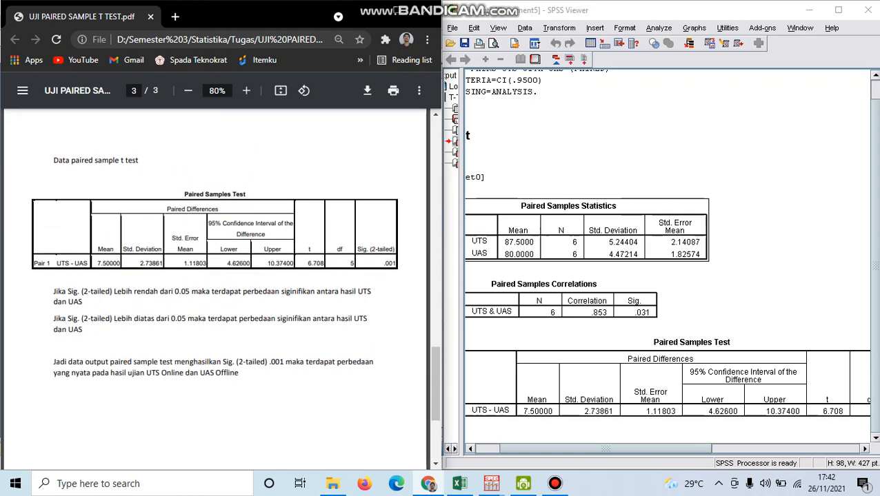
scroll(216, 290, down, 6)
scroll(215, 289, up, 12)
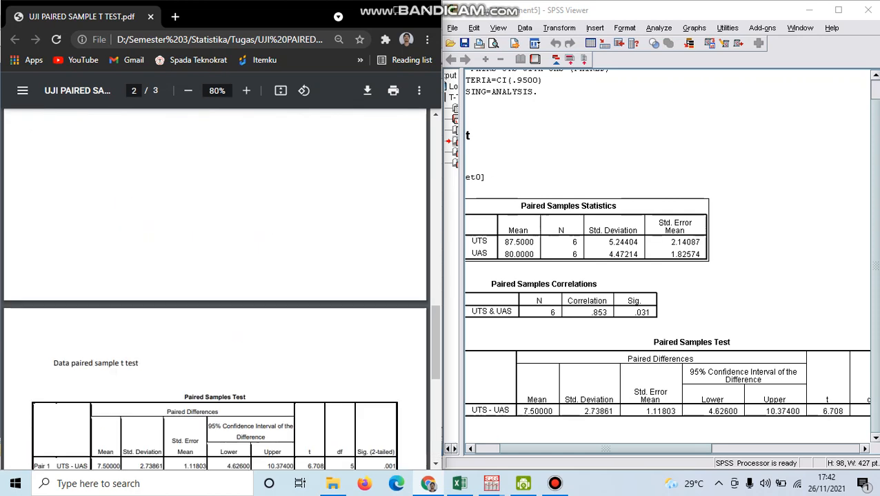
scroll(215, 290, down, 7)
scroll(215, 289, up, 7)
scroll(215, 289, down, 6)
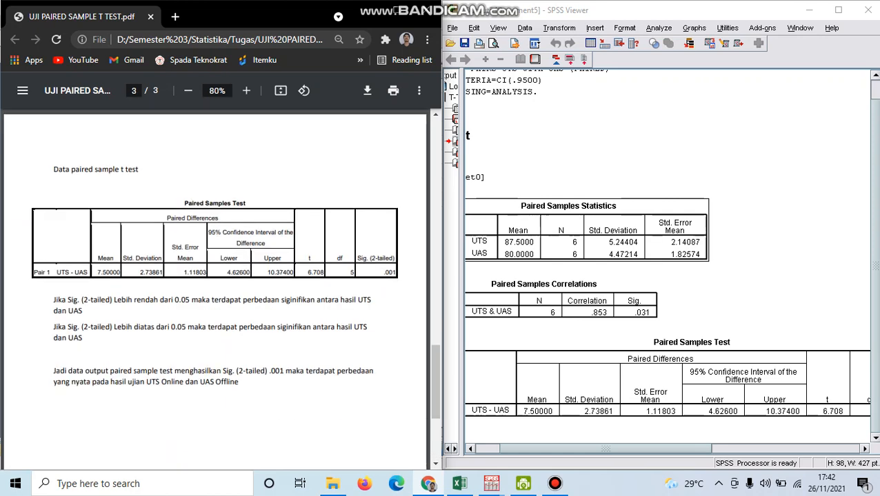